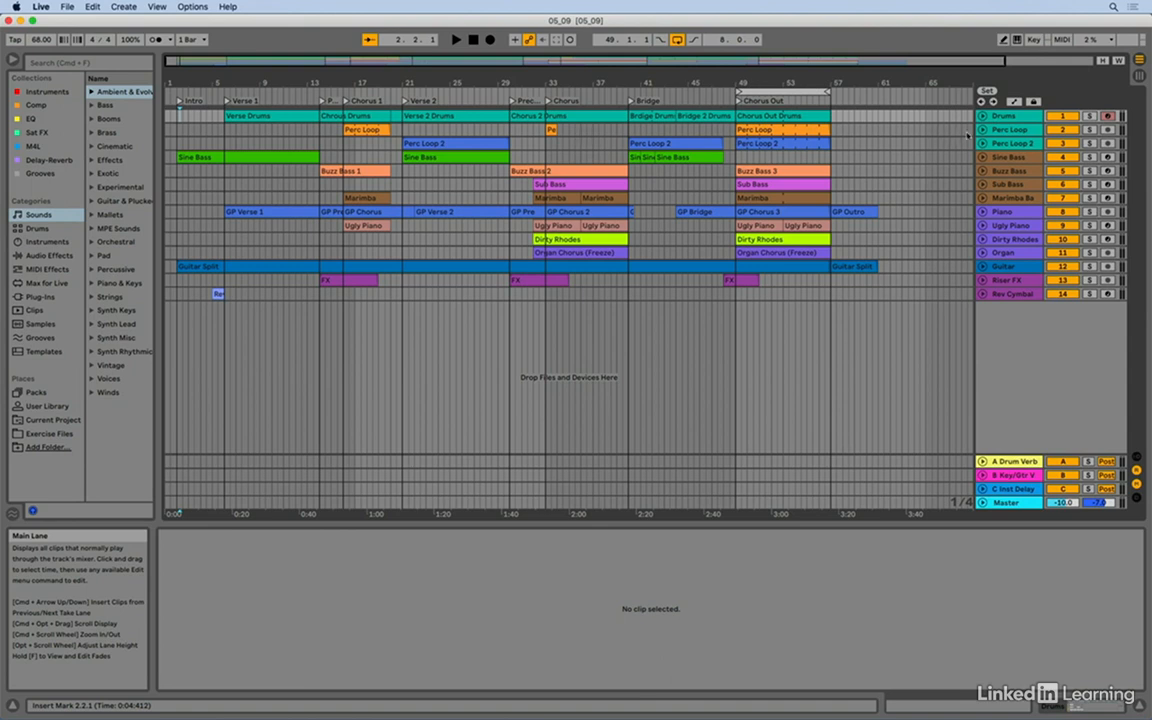
# Unfold the Perc Loop track and set the arrangement's fixed grid to 1 Bar.
pyautogui.click(983, 130)
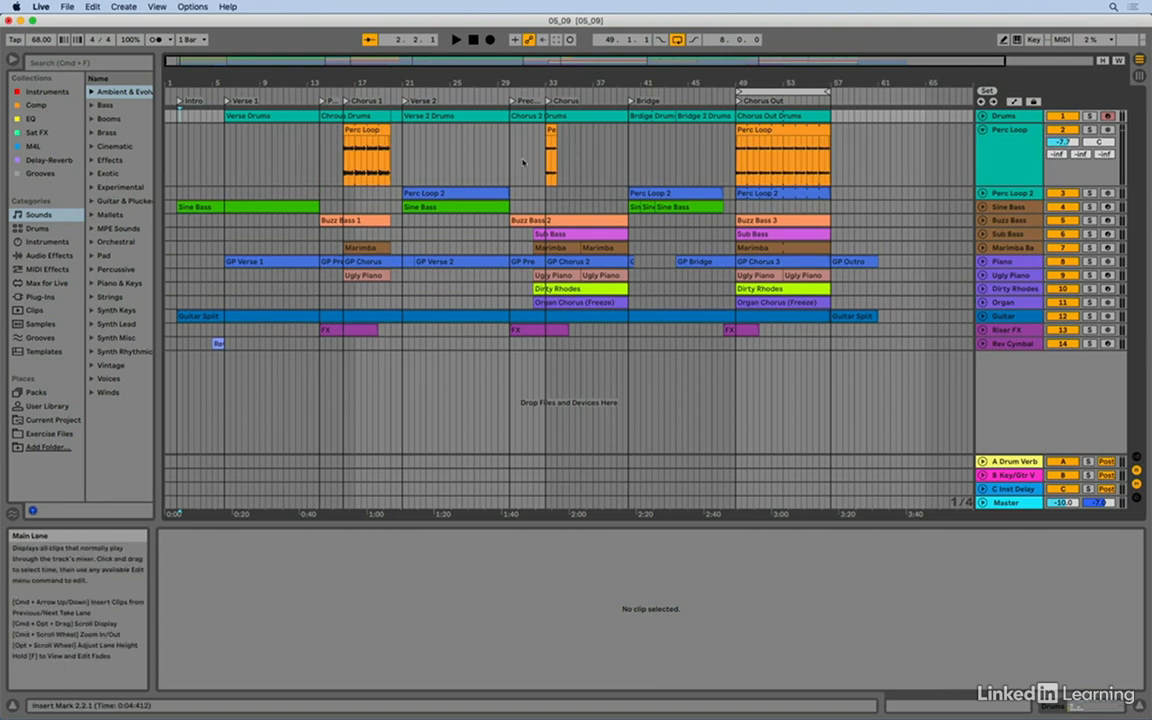
pyautogui.click(579, 157)
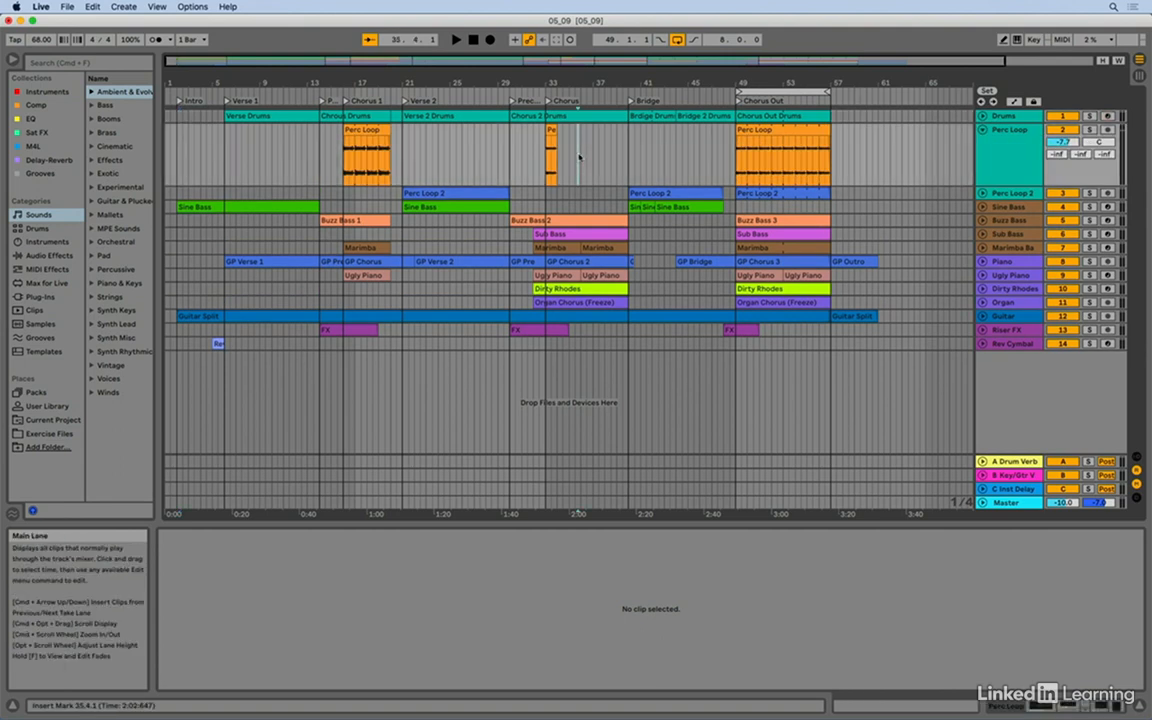
pyautogui.press('+')
pyautogui.press('+')
pyautogui.press('+')
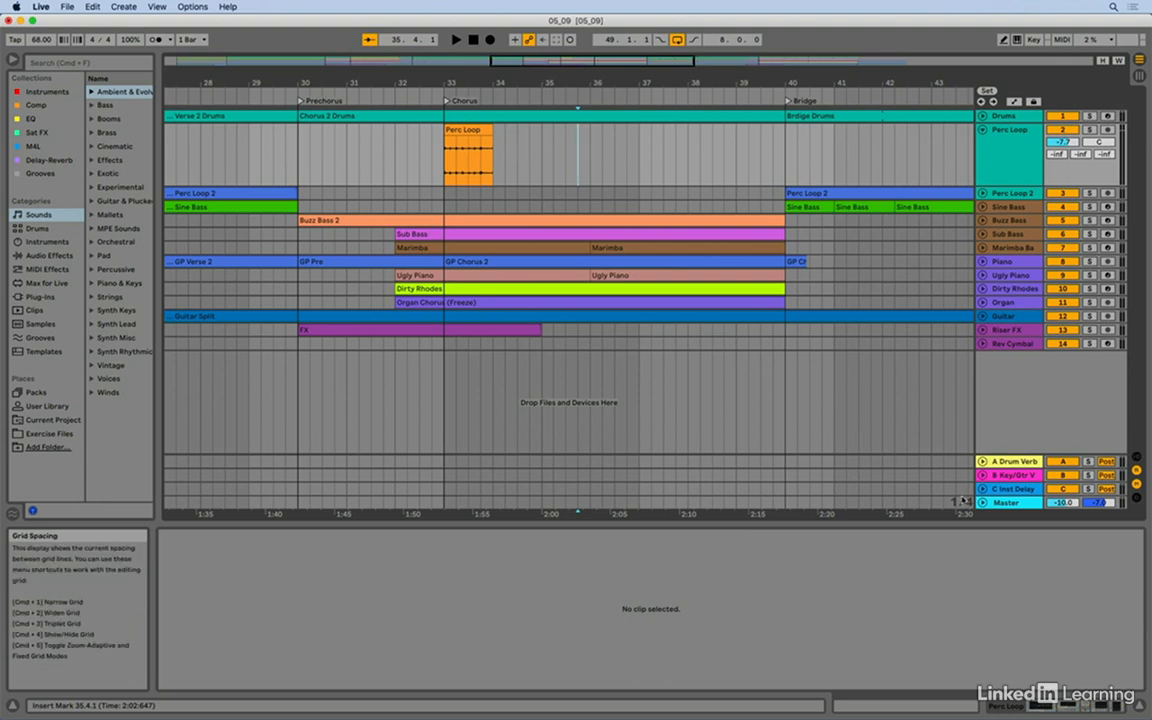
pyautogui.rightClick(578, 376)
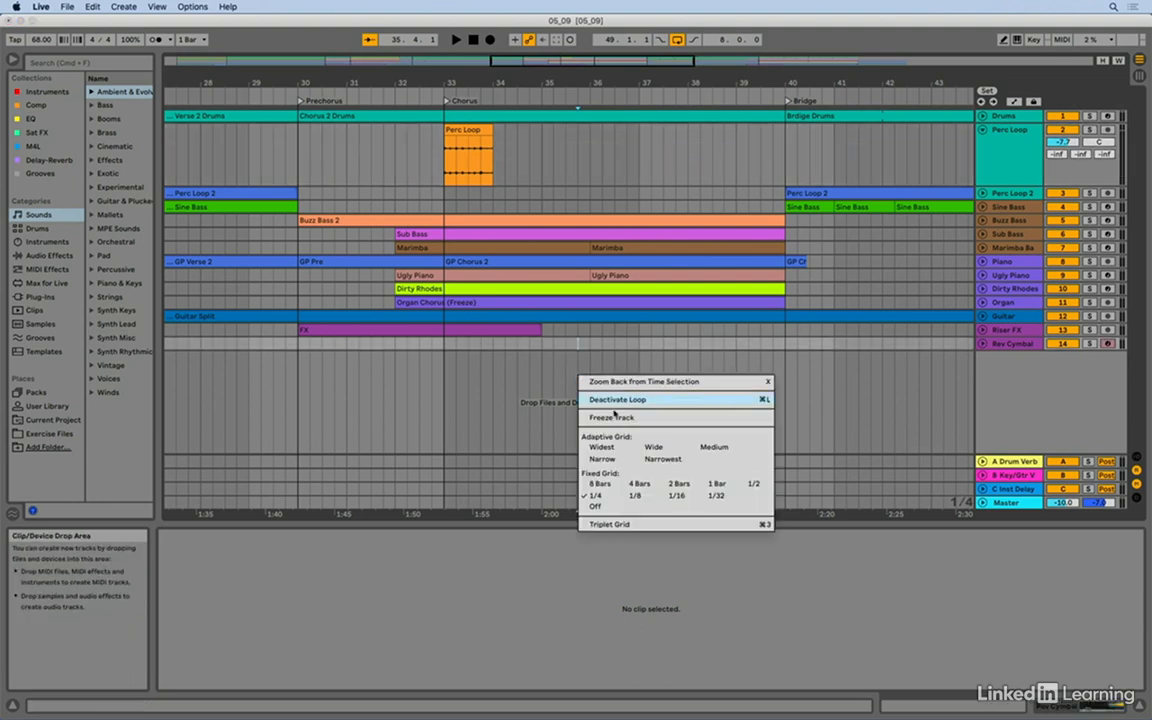
pyautogui.click(716, 484)
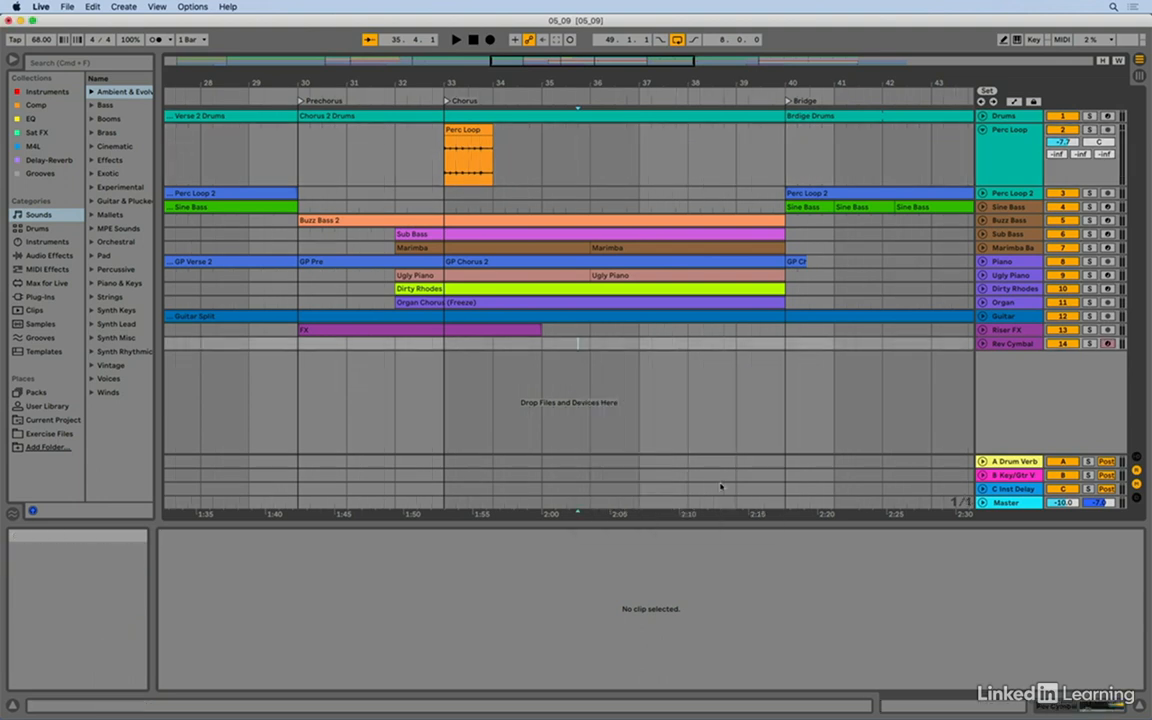
pyautogui.click(538, 143)
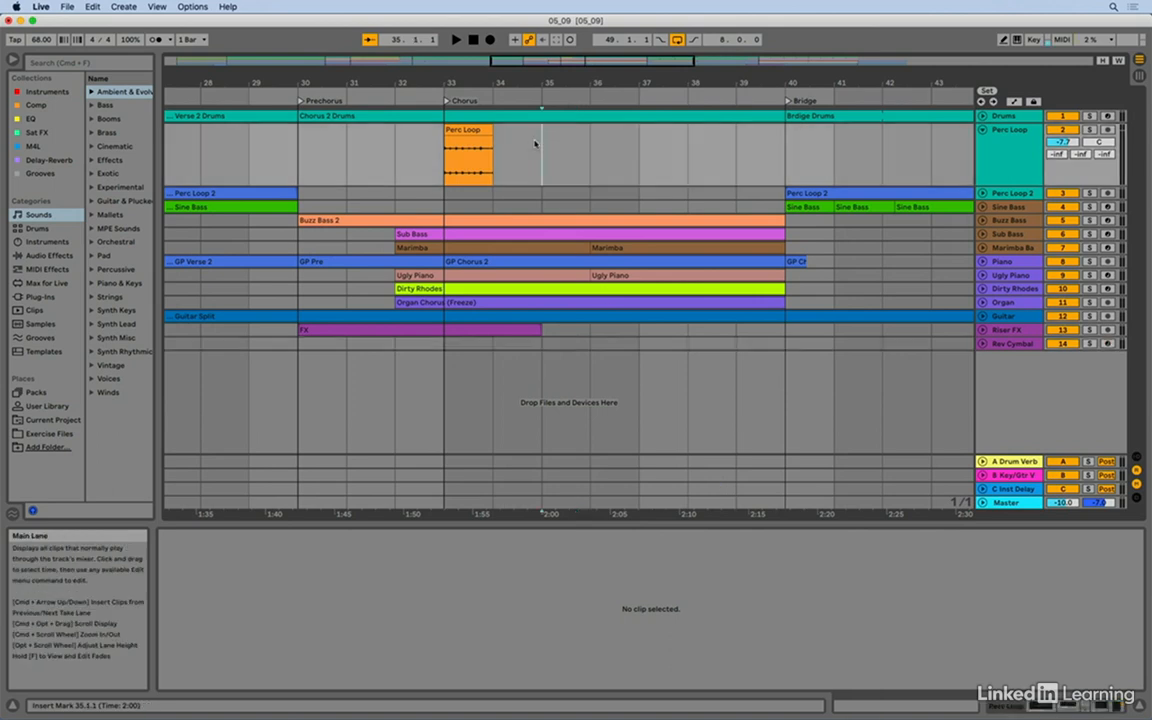
# Move the Perc Loop clip at the second chorus so that it starts at bar 32.
pyautogui.click(469, 133)
pyautogui.moveTo(471, 133)
pyautogui.mouseDown()
pyautogui.moveTo(419, 137)
pyautogui.moveTo(464, 140)
pyautogui.mouseUp()
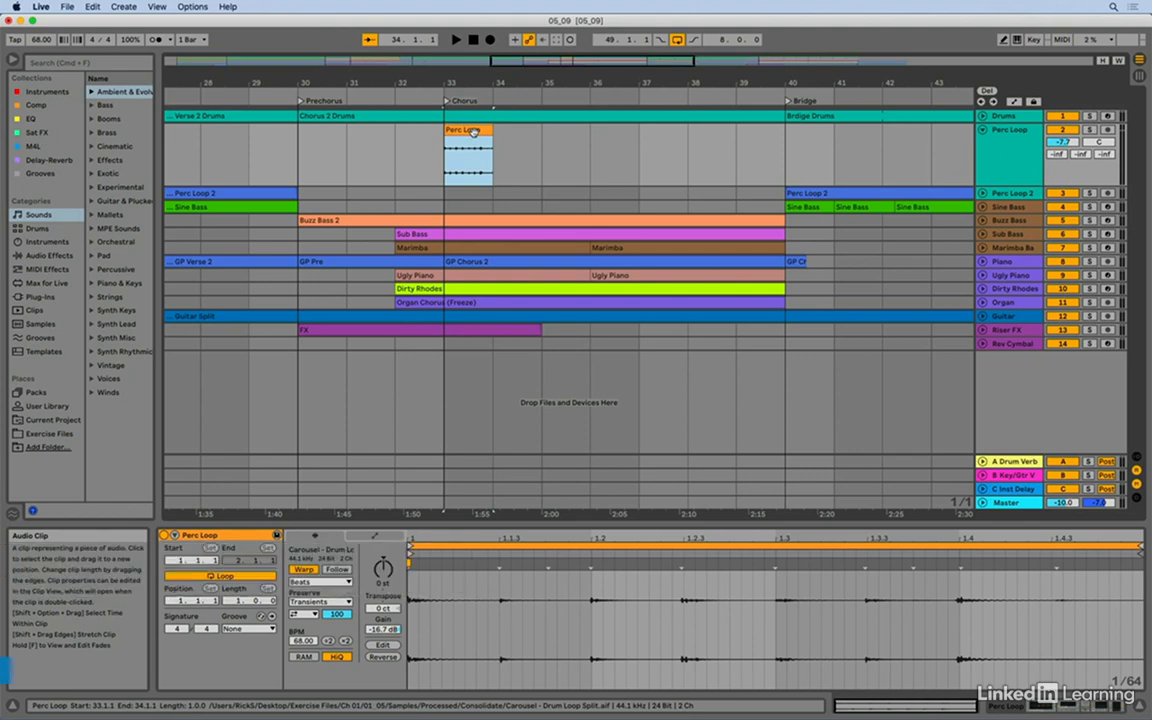
pyautogui.press('Right')
pyautogui.press('Right')
pyautogui.press('Right')
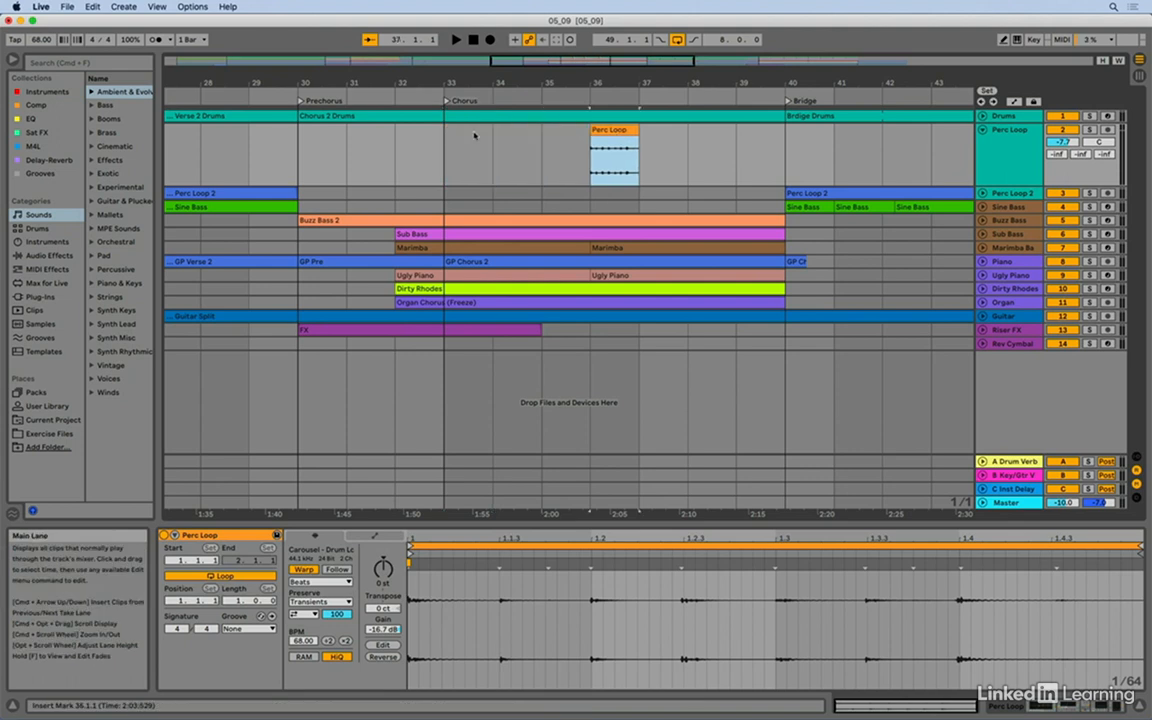
pyautogui.press('Left')
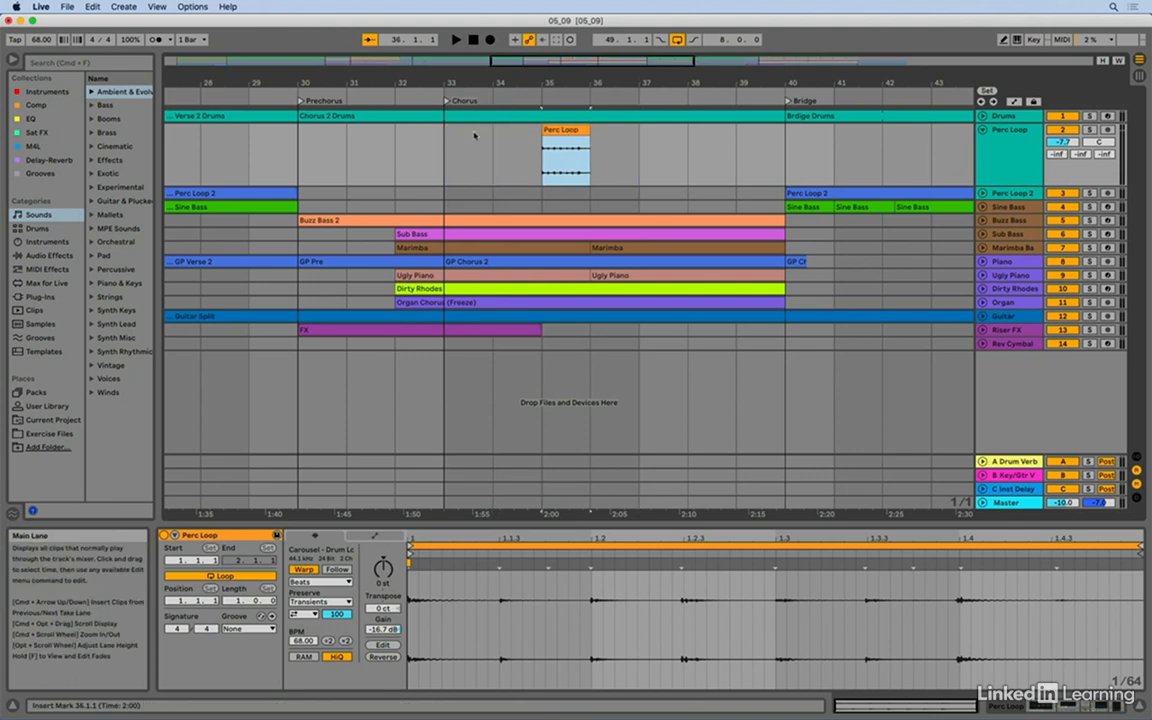
pyautogui.press('Left')
pyautogui.press('Left')
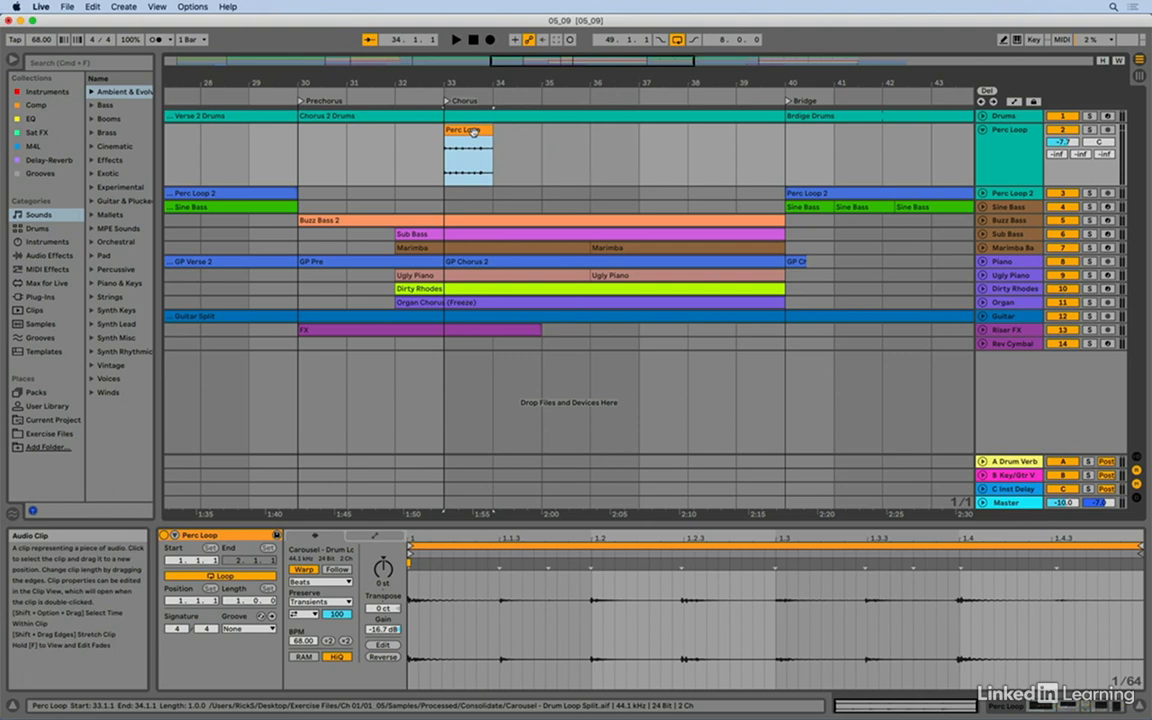
pyautogui.press('Left')
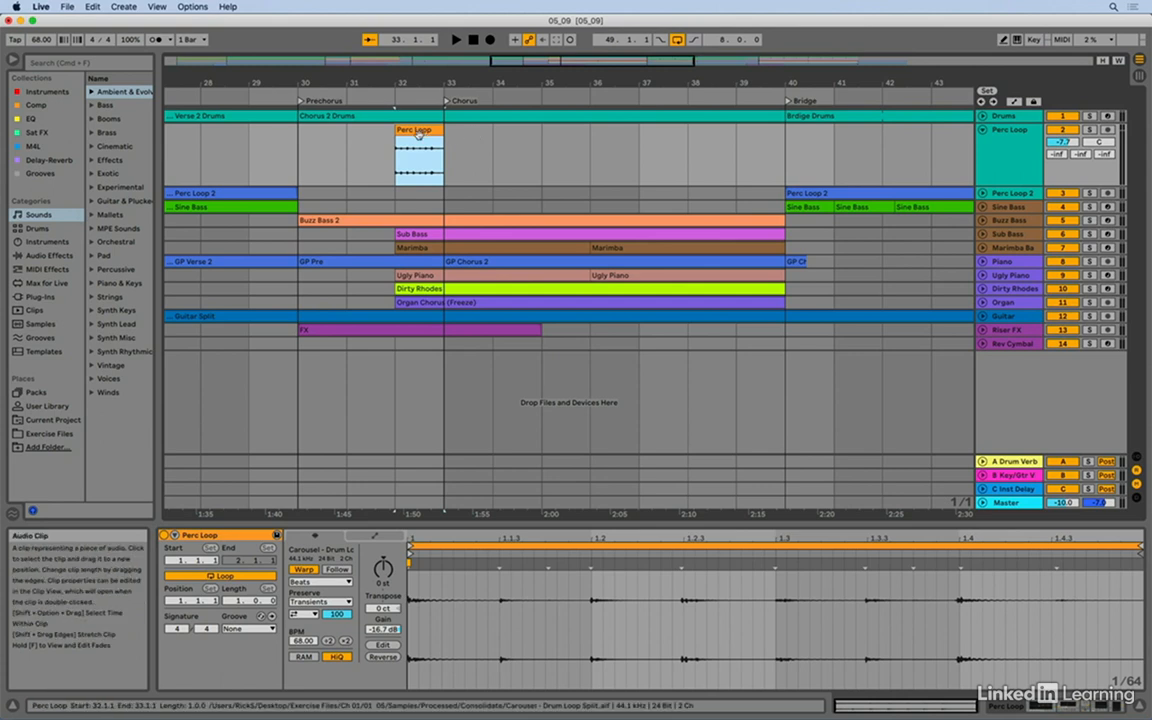
pyautogui.hscroll(1, 419, 134)
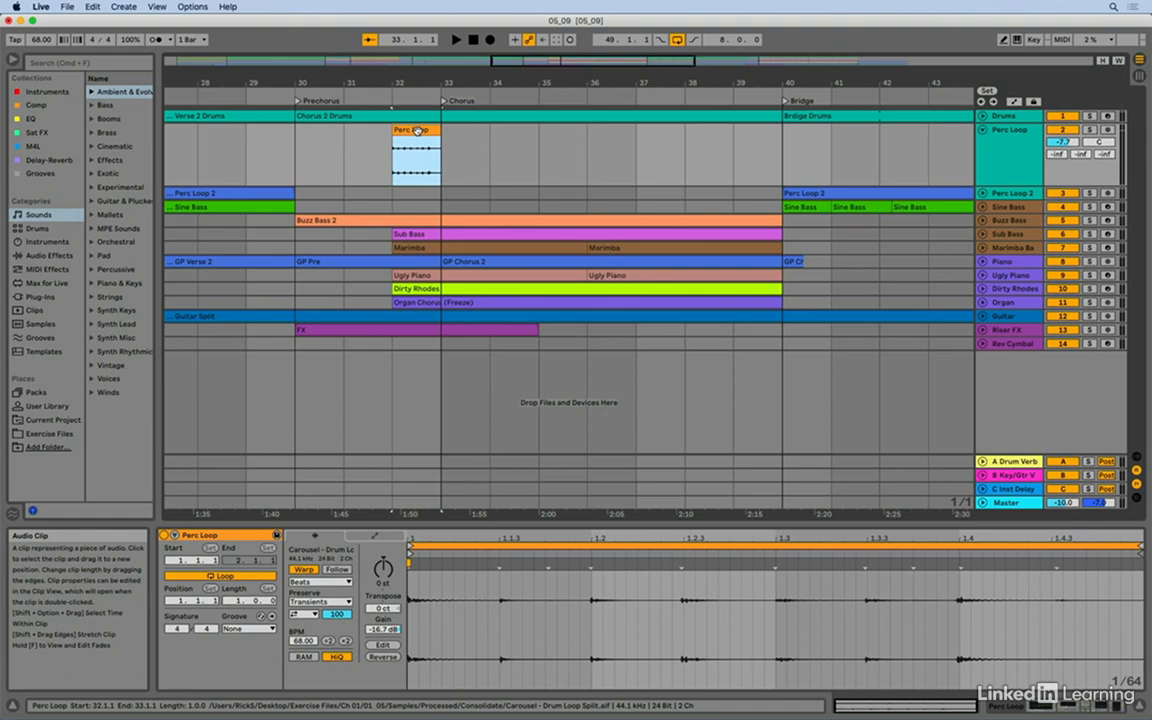
# Place a copy of the Perc Loop clip at bar 33 and delete that copy.
pyautogui.click(441, 172)
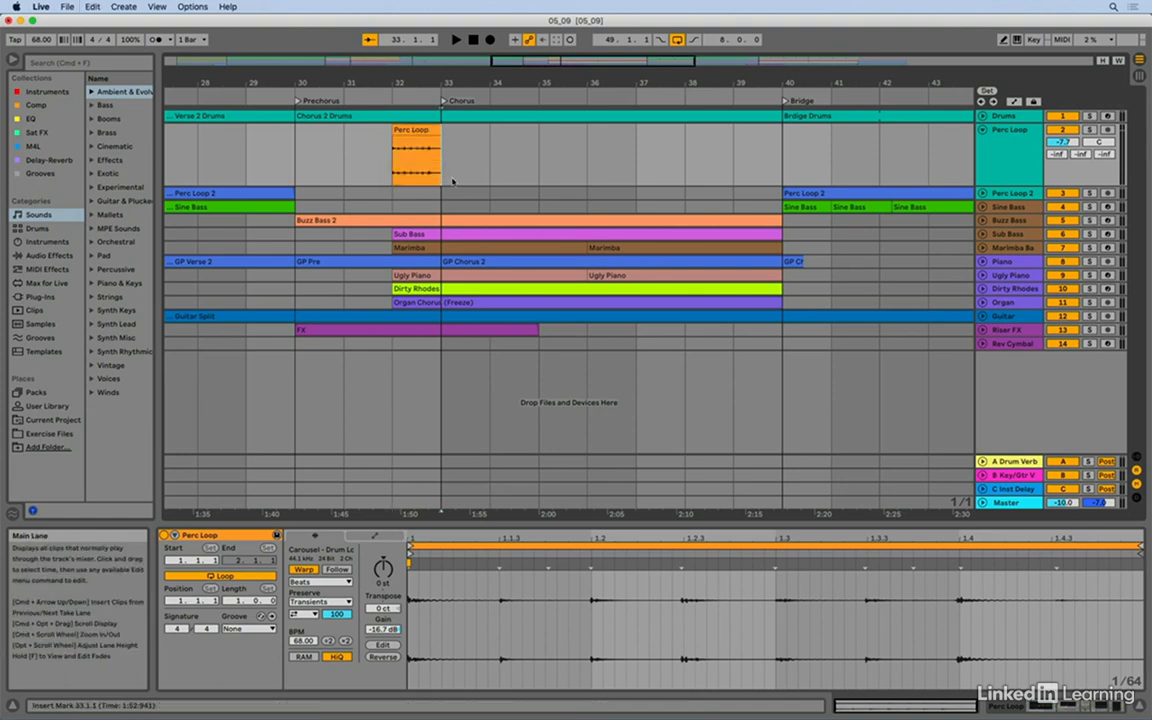
pyautogui.press('super+d')
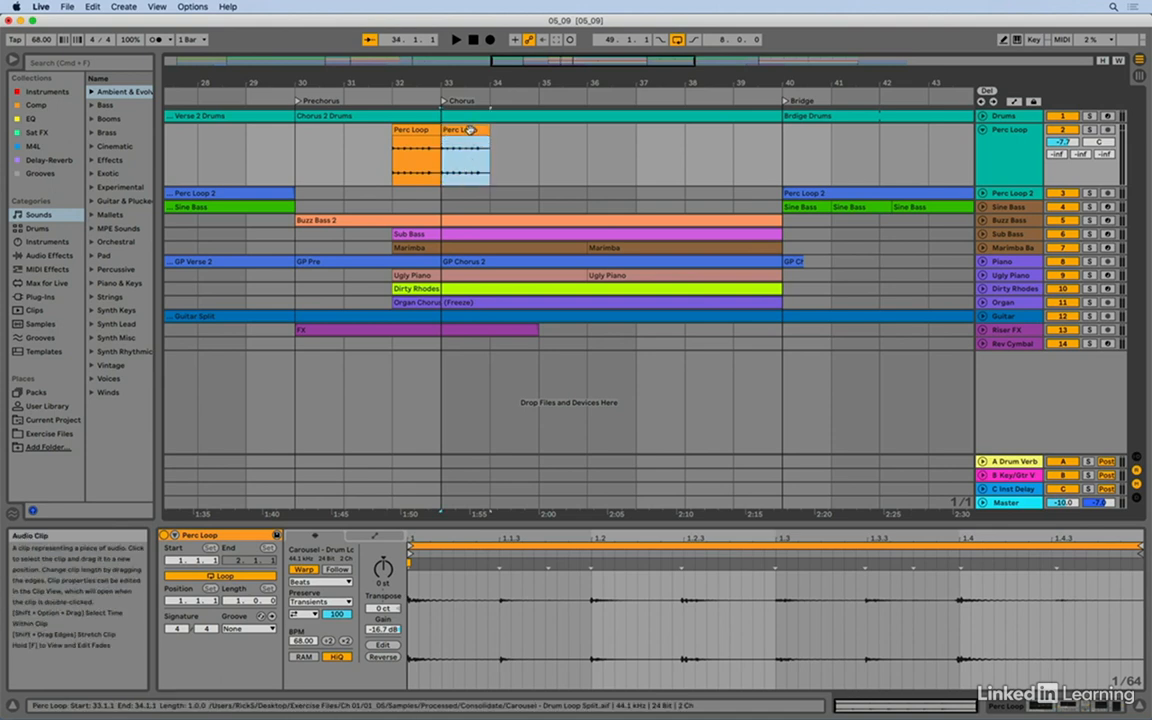
pyautogui.press('Delete')
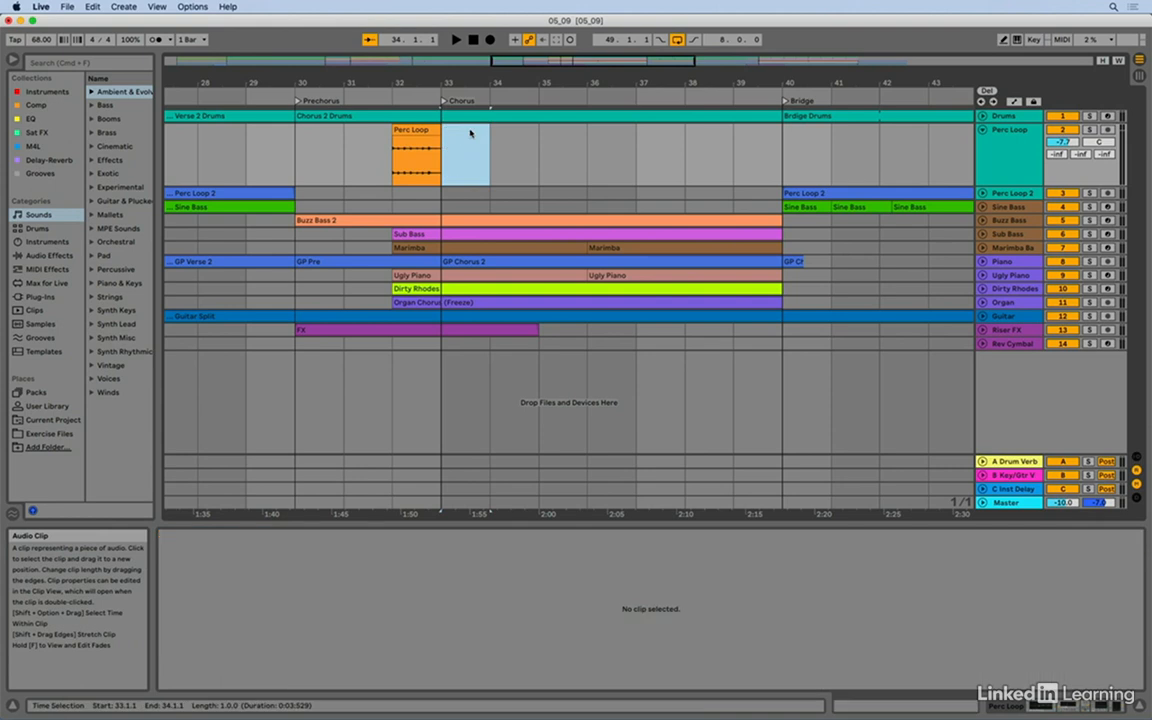
# Copy the Perc Loop clip to bars 33 and 34 by moving duplicates of it, and undo both copies.
pyautogui.click(415, 130)
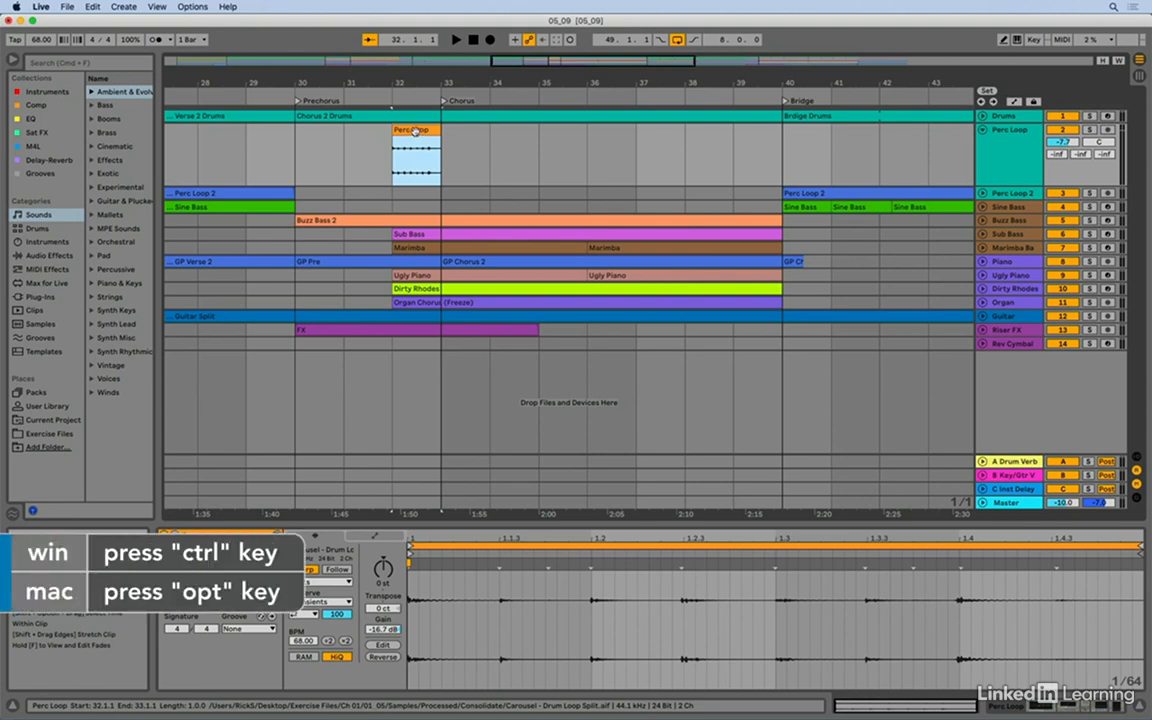
pyautogui.moveTo(415, 131); pyautogui.dragTo(508, 140)
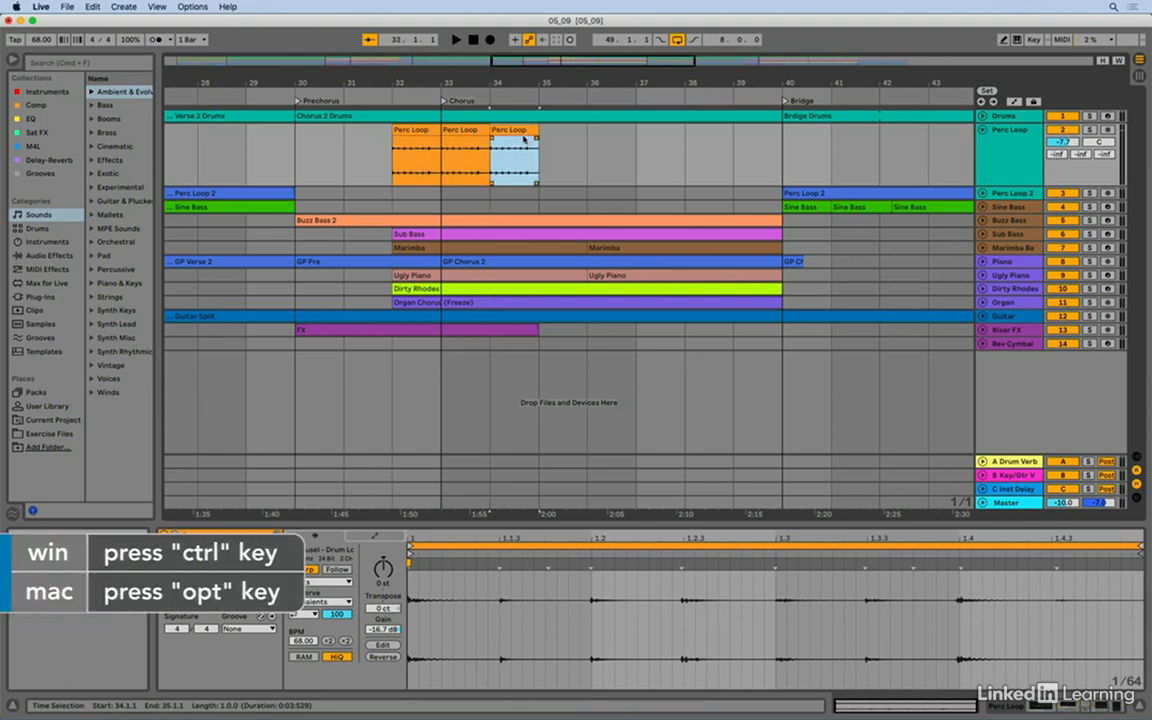
pyautogui.press('super+z')
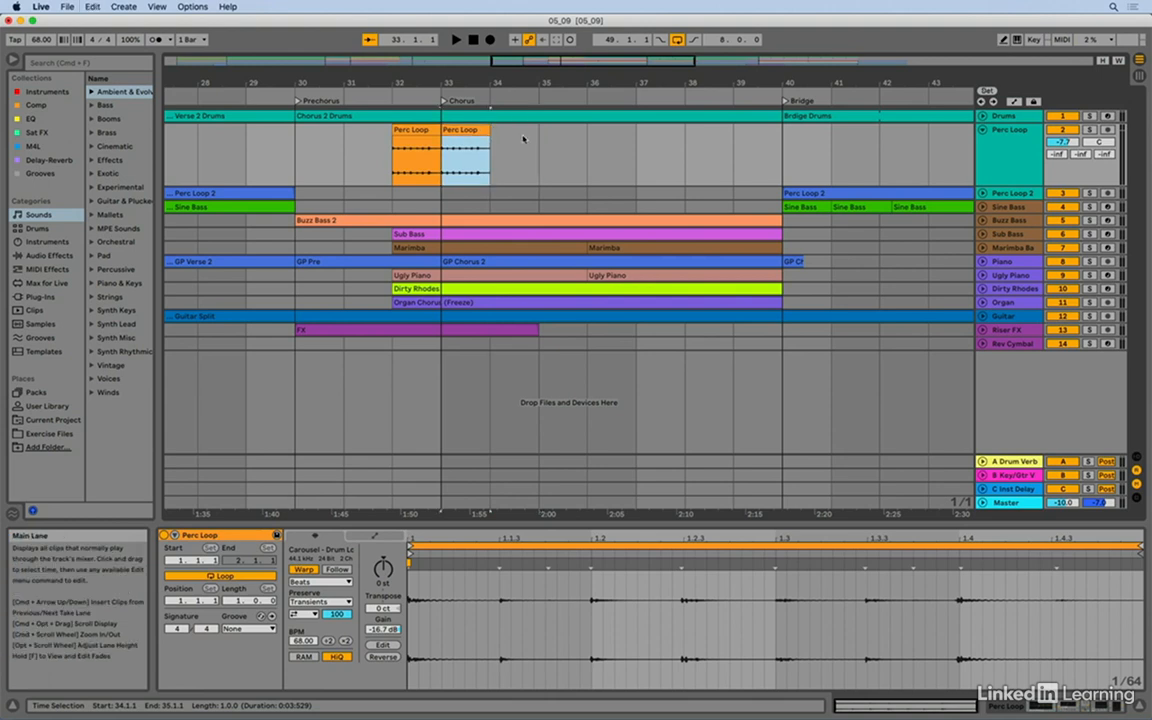
pyautogui.press('super+z')
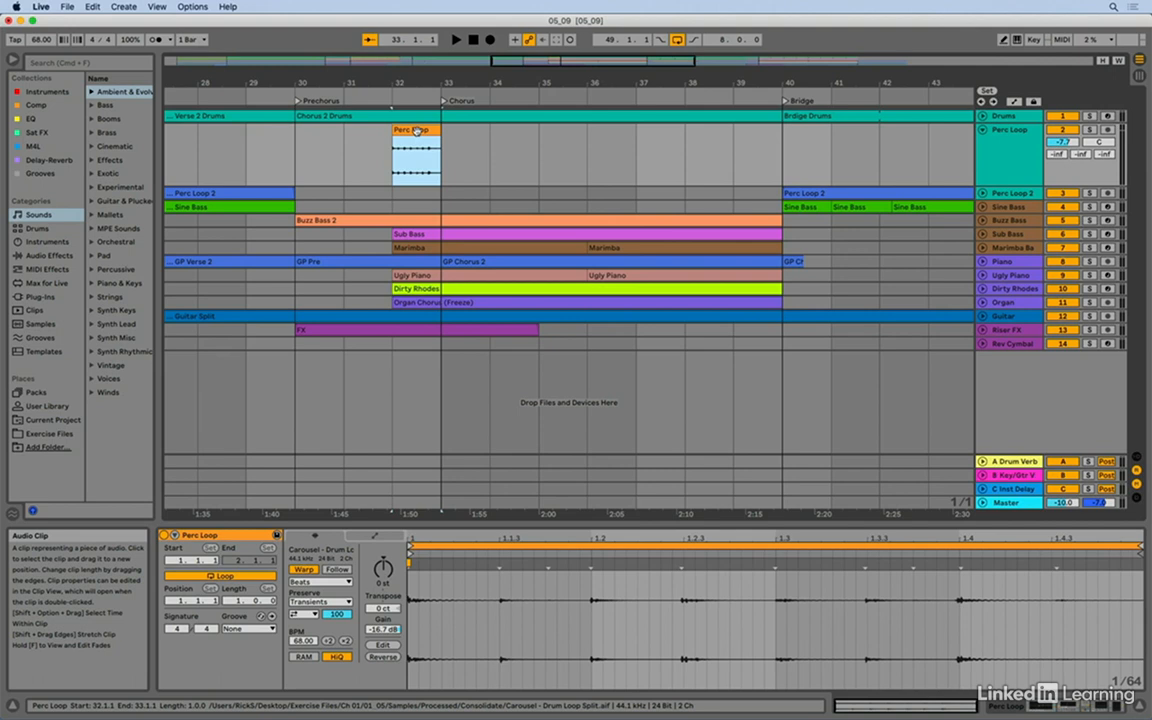
# Duplicate the Perc Loop clip four times in a row up to bar 37, and undo all four duplicates.
pyautogui.press('super+d')
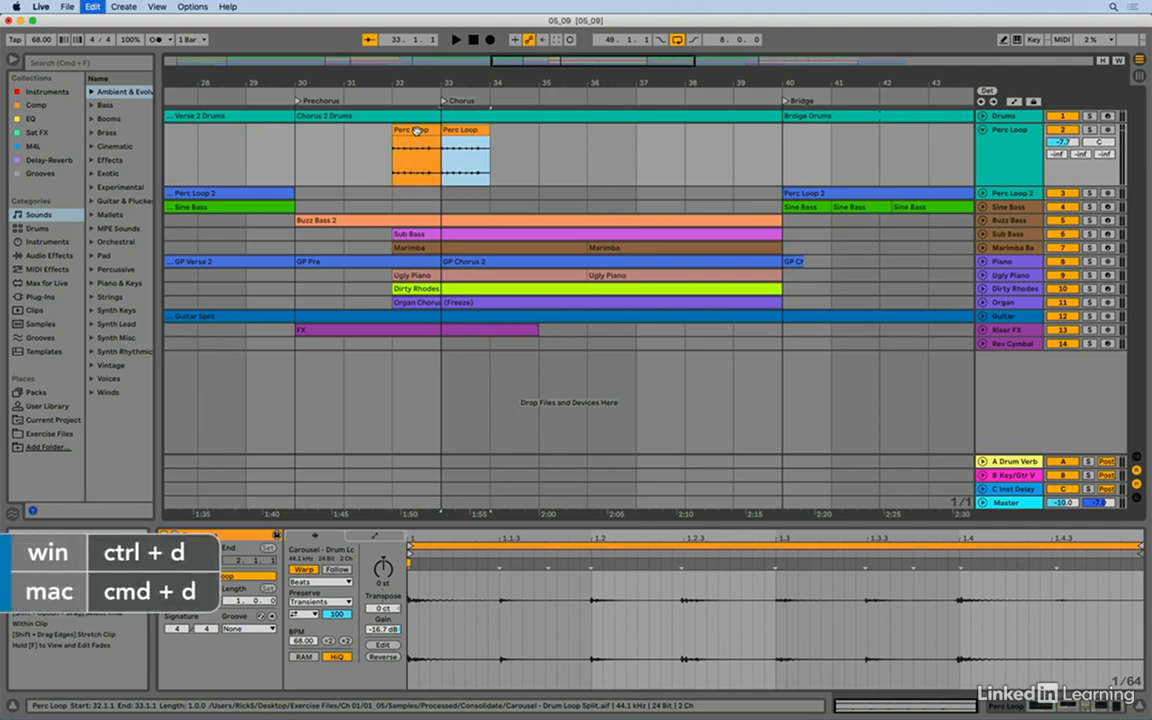
pyautogui.press('super+d')
pyautogui.press('super+d')
pyautogui.press('super+d')
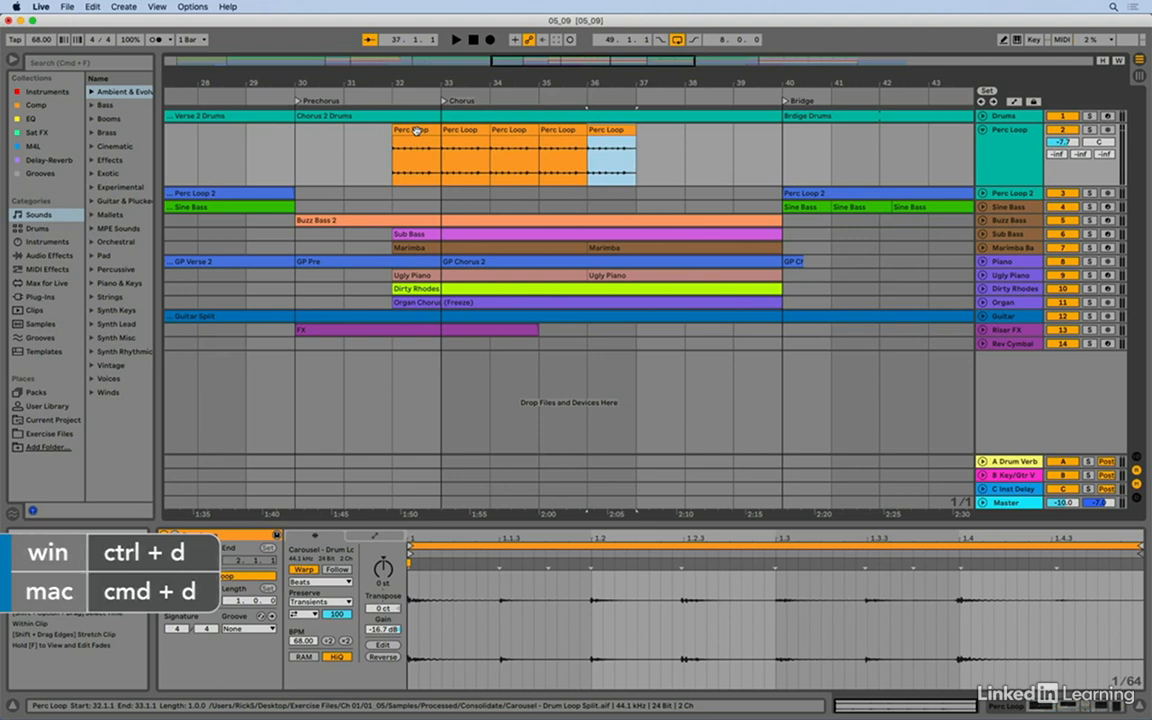
pyautogui.press('super+z')
pyautogui.press('super+z')
pyautogui.press('super+z')
pyautogui.press('super+z')
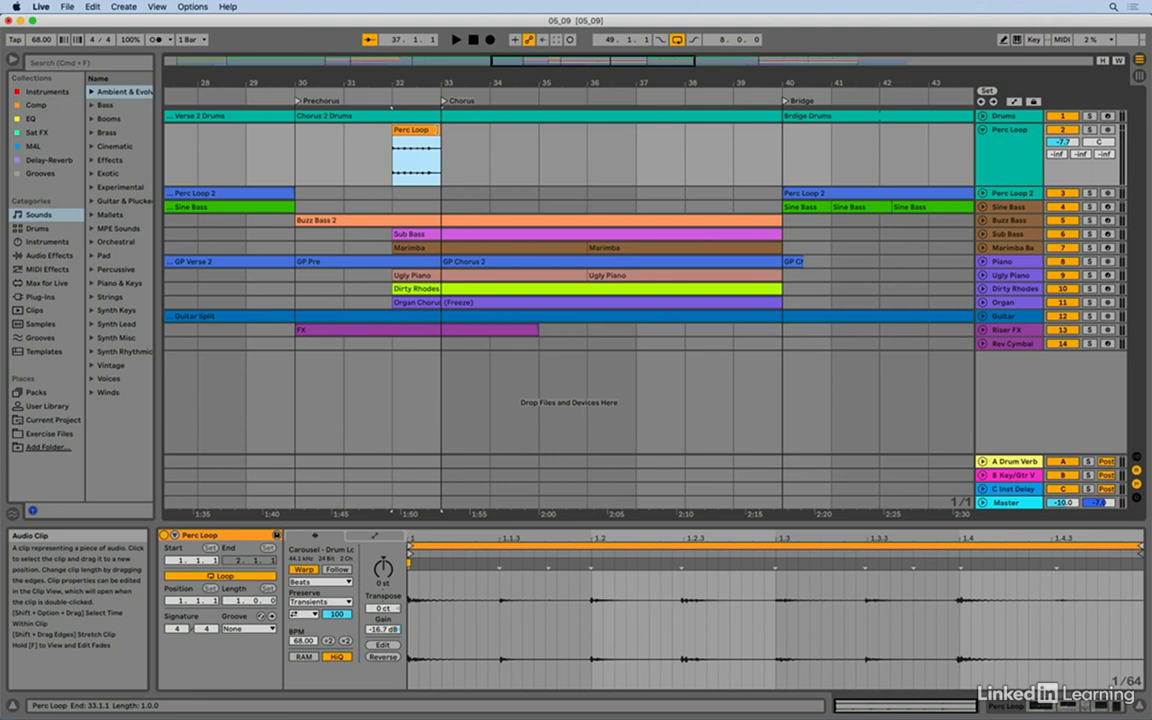
# Extend the end of the looped Perc Loop clip from bar 32 out to the Bridge at bar 40.
pyautogui.moveTo(446, 130); pyautogui.dragTo(778, 132)
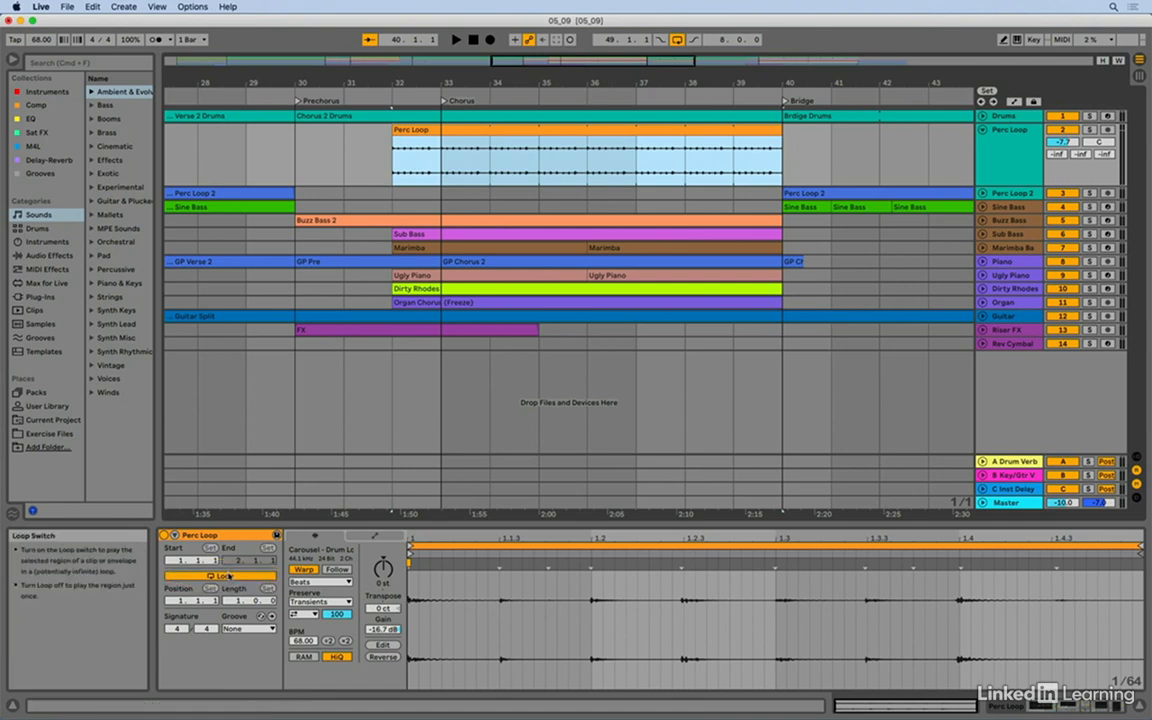
# Unfold and enlarge the Buzz Bass track, and try extending the Buzz Bass 2 clip to bar 42 before trimming it back to bar 40.
pyautogui.click(983, 221)
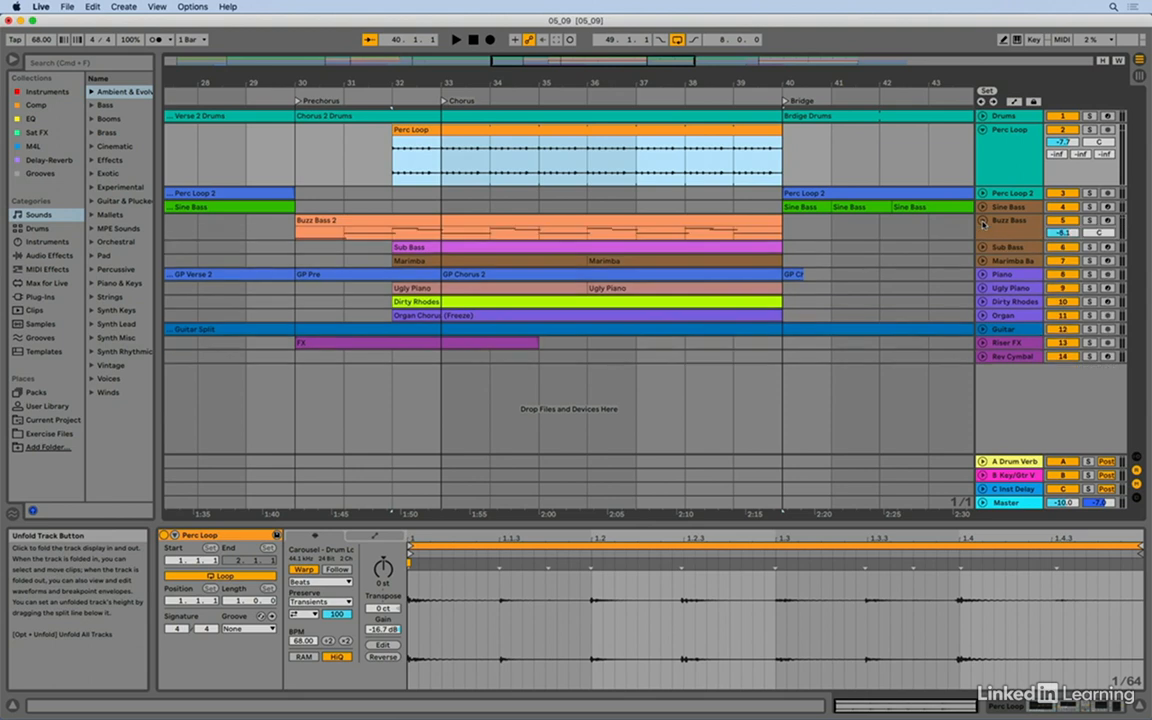
pyautogui.moveTo(988, 241); pyautogui.dragTo(988, 265)
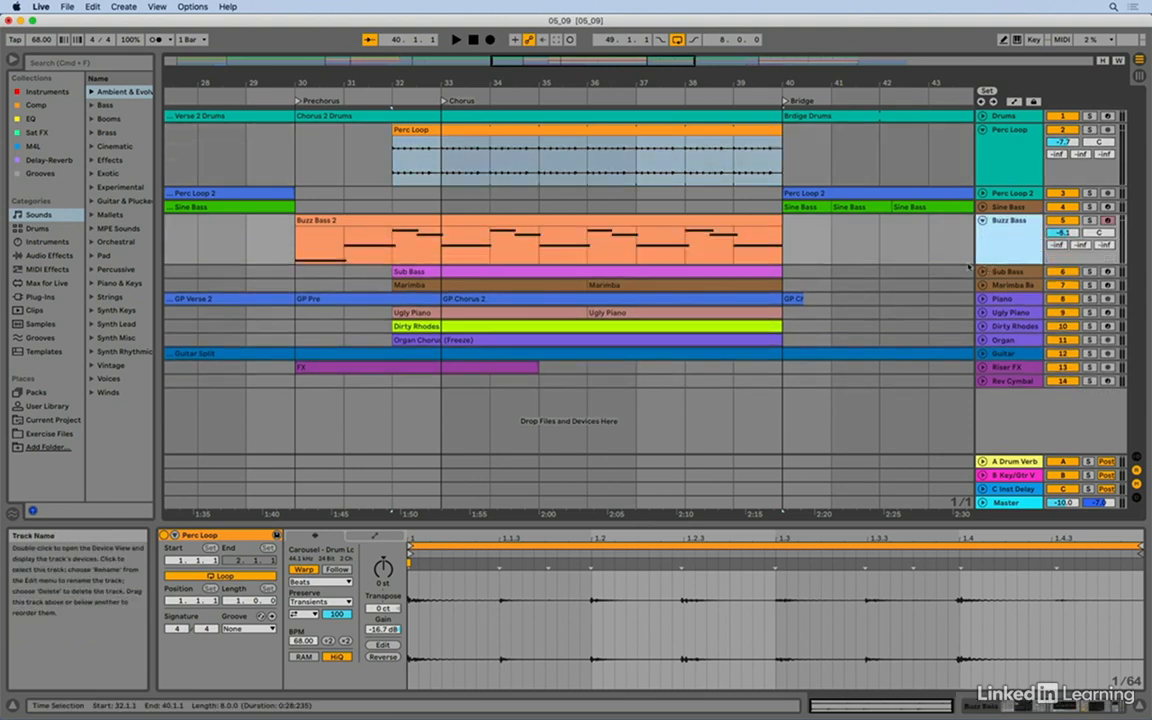
pyautogui.click(636, 220)
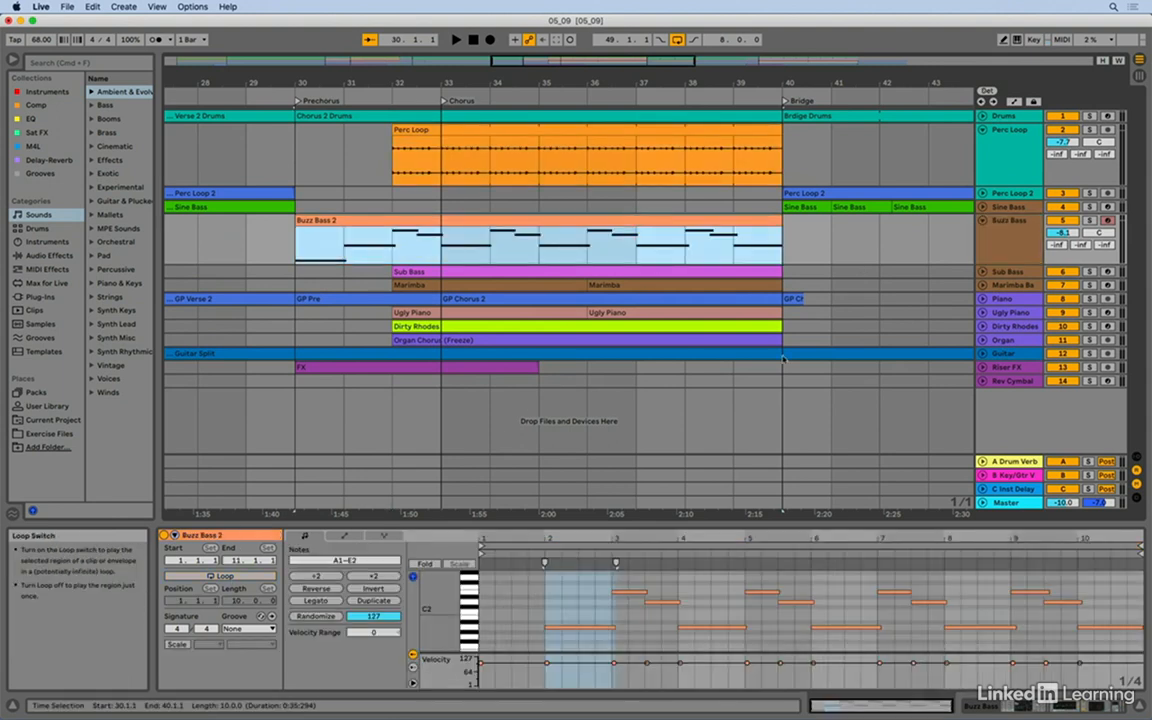
pyautogui.moveTo(779, 220); pyautogui.dragTo(838, 251)
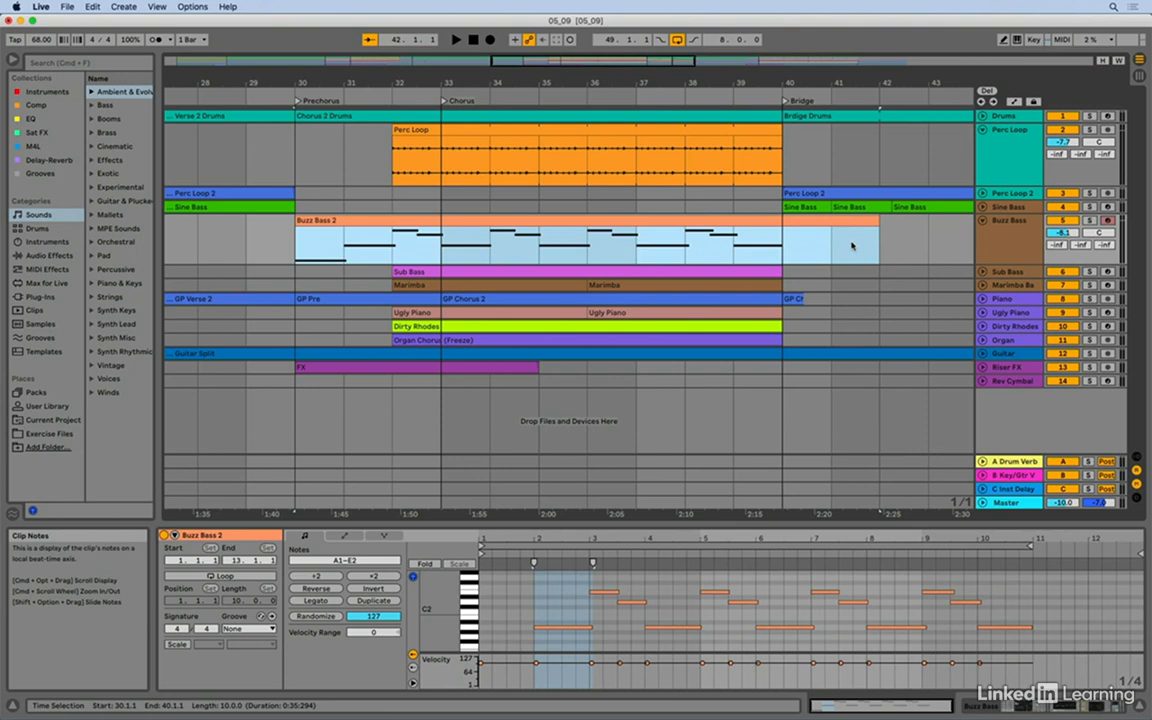
pyautogui.moveTo(877, 240); pyautogui.dragTo(800, 238)
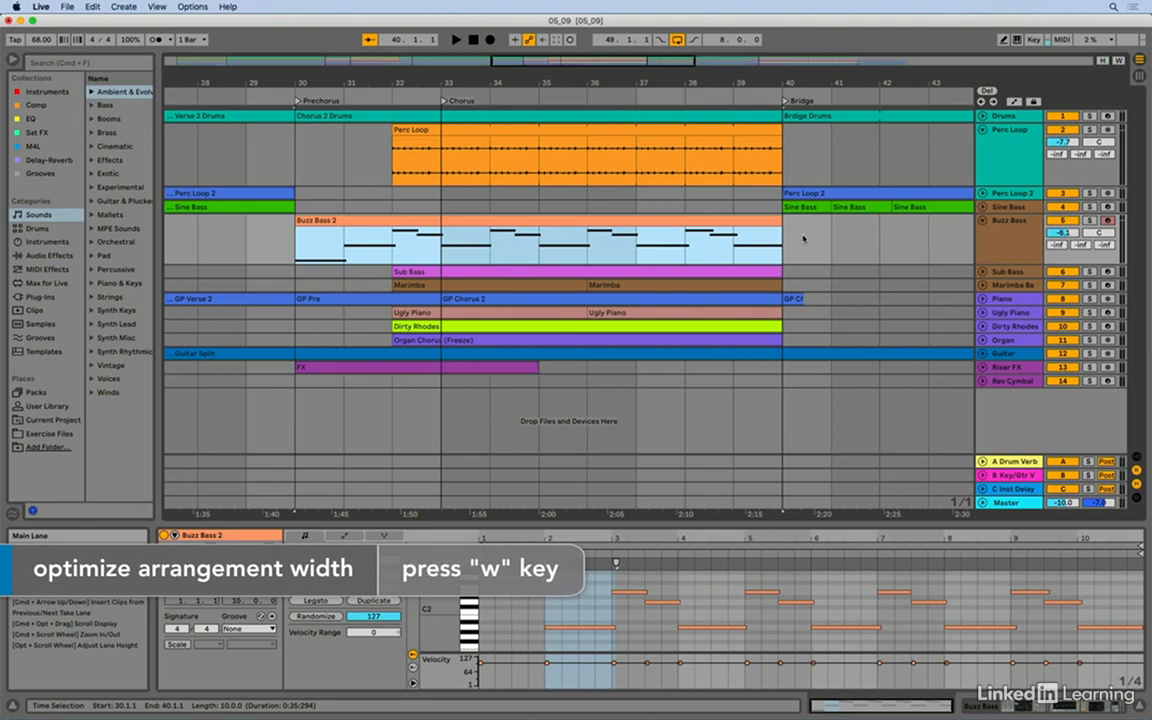
# Unfold and enlarge the Sine Bass track and select its clip in the Verse 2 section.
pyautogui.press('w')
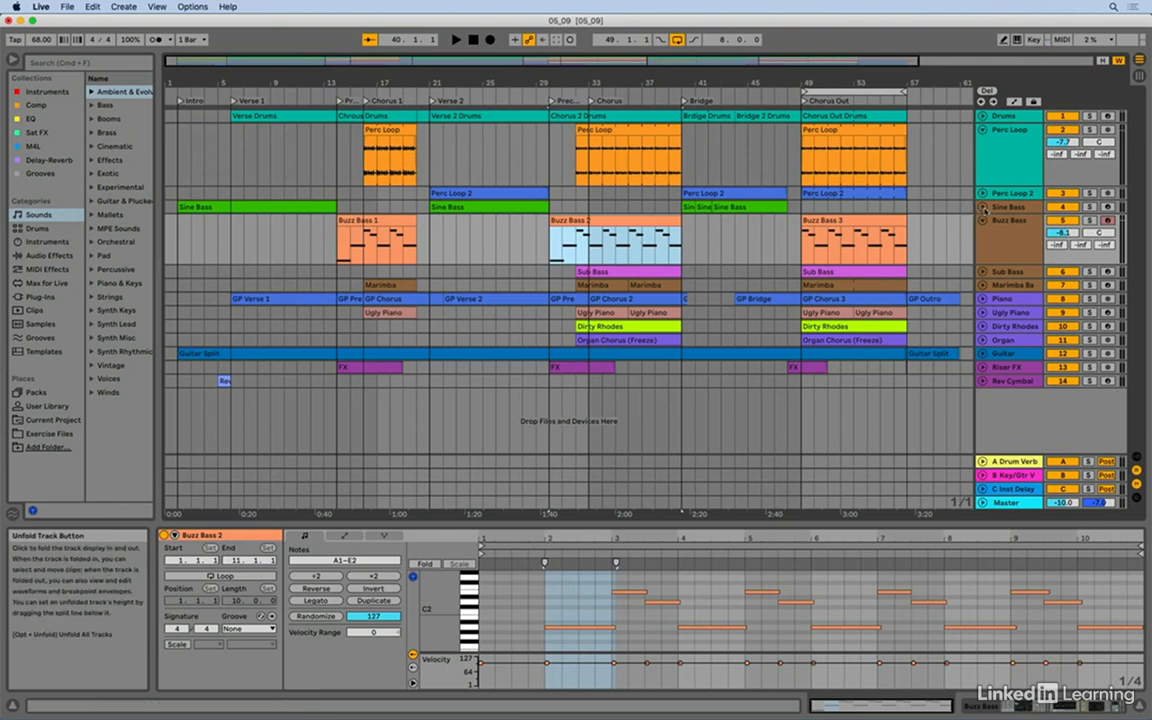
pyautogui.click(983, 207)
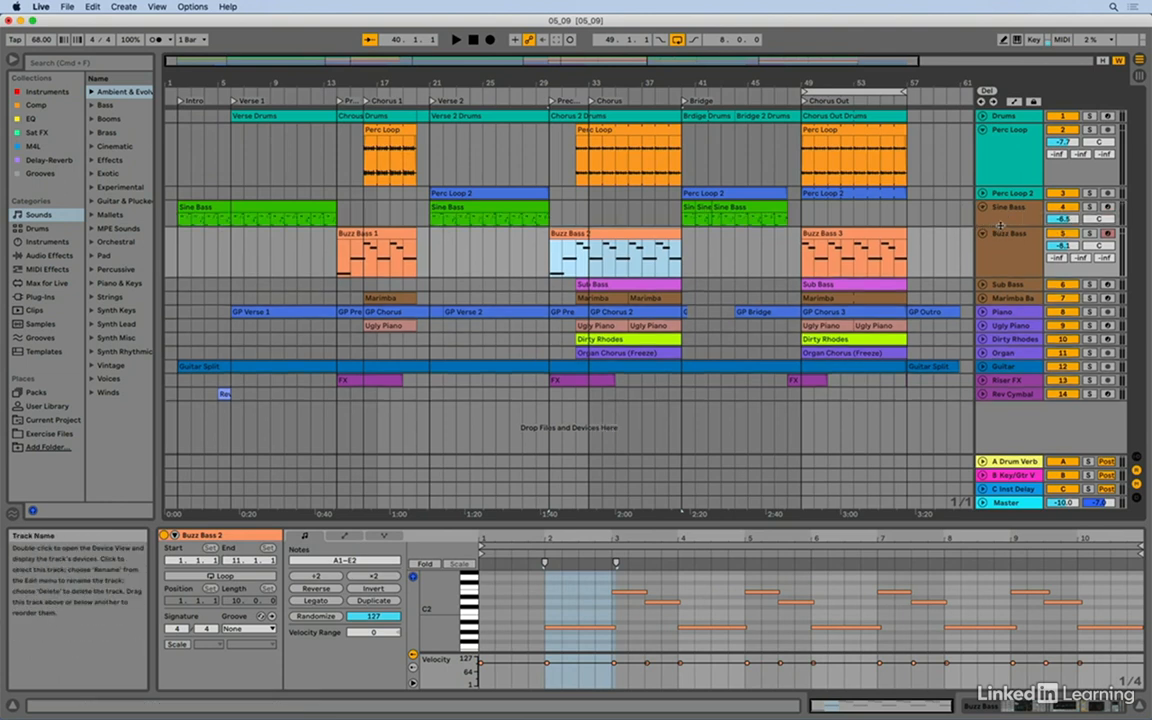
pyautogui.moveTo(1000, 225)
pyautogui.mouseDown()
pyautogui.moveTo(1000, 257)
pyautogui.moveTo(1000, 245)
pyautogui.mouseUp()
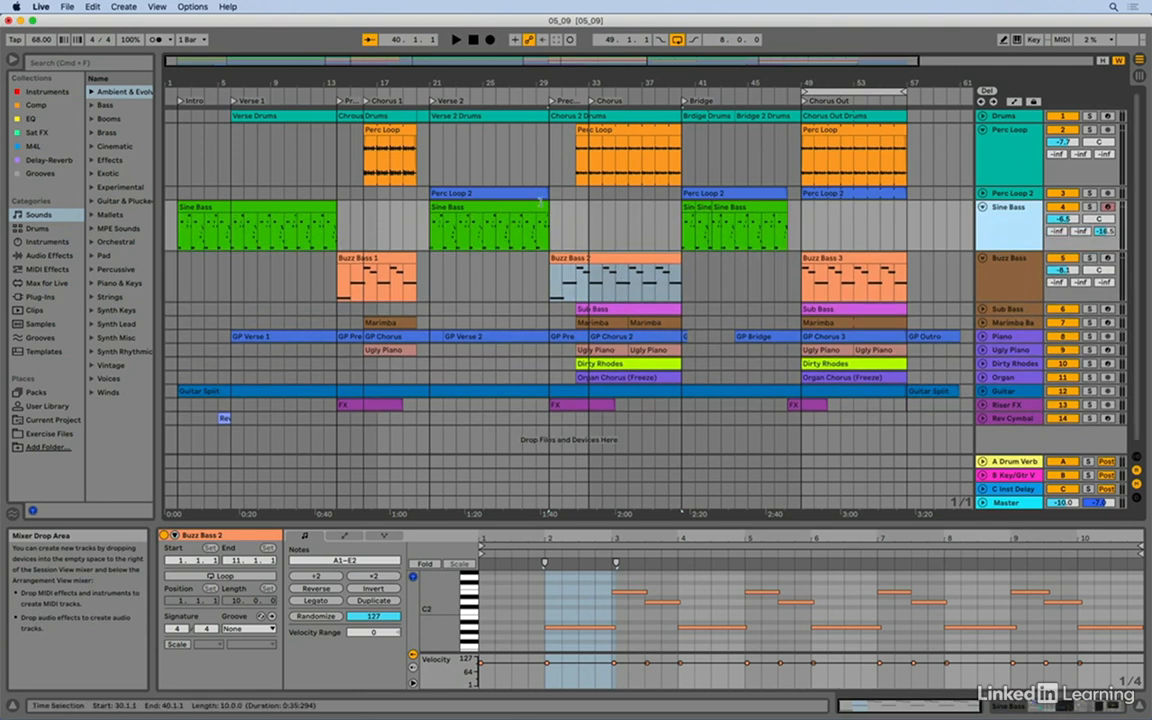
pyautogui.click(432, 228)
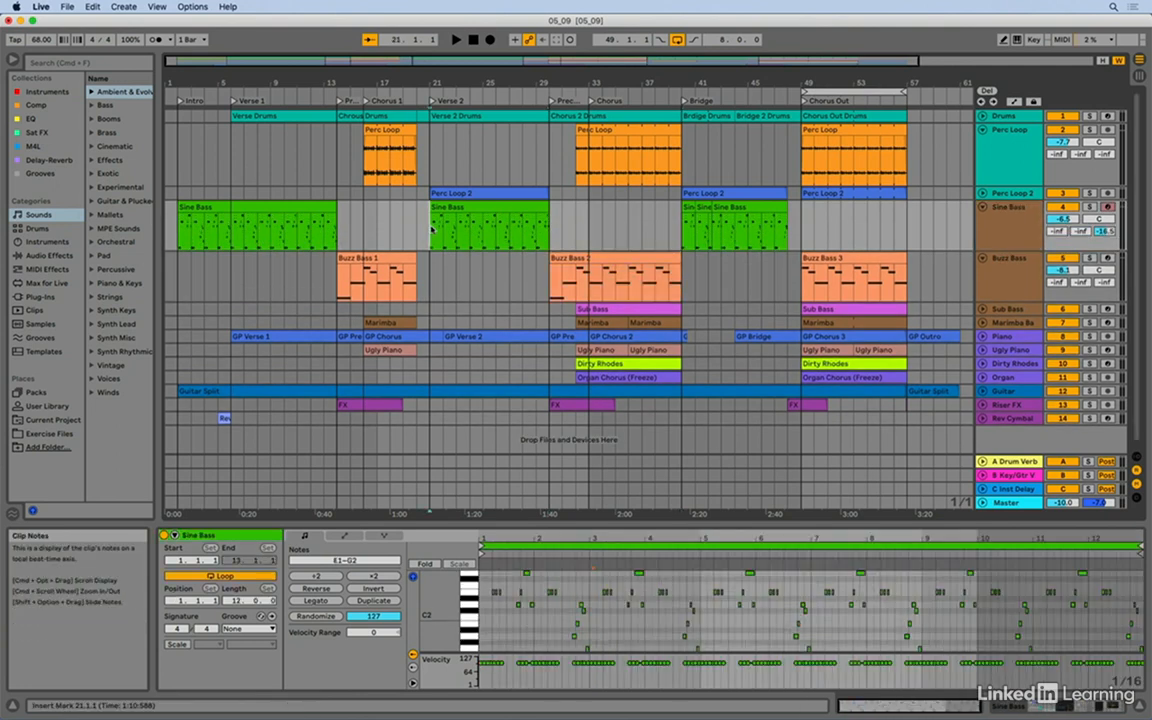
pyautogui.press('+')
pyautogui.press('+')
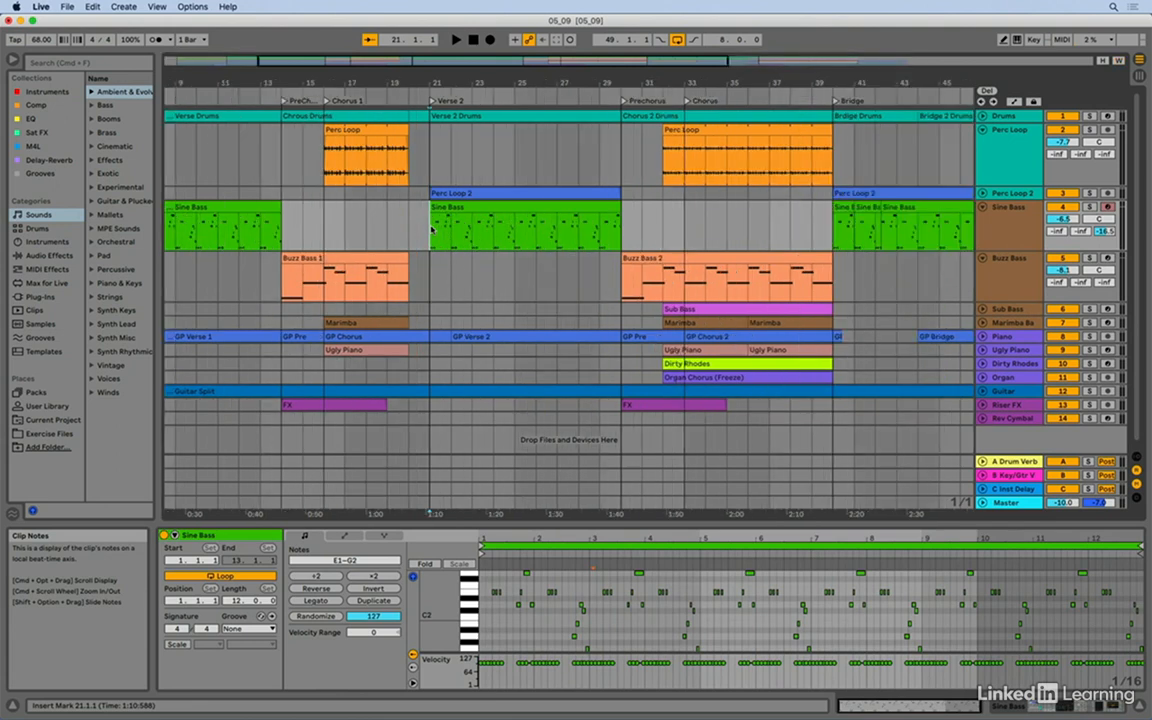
pyautogui.press('+')
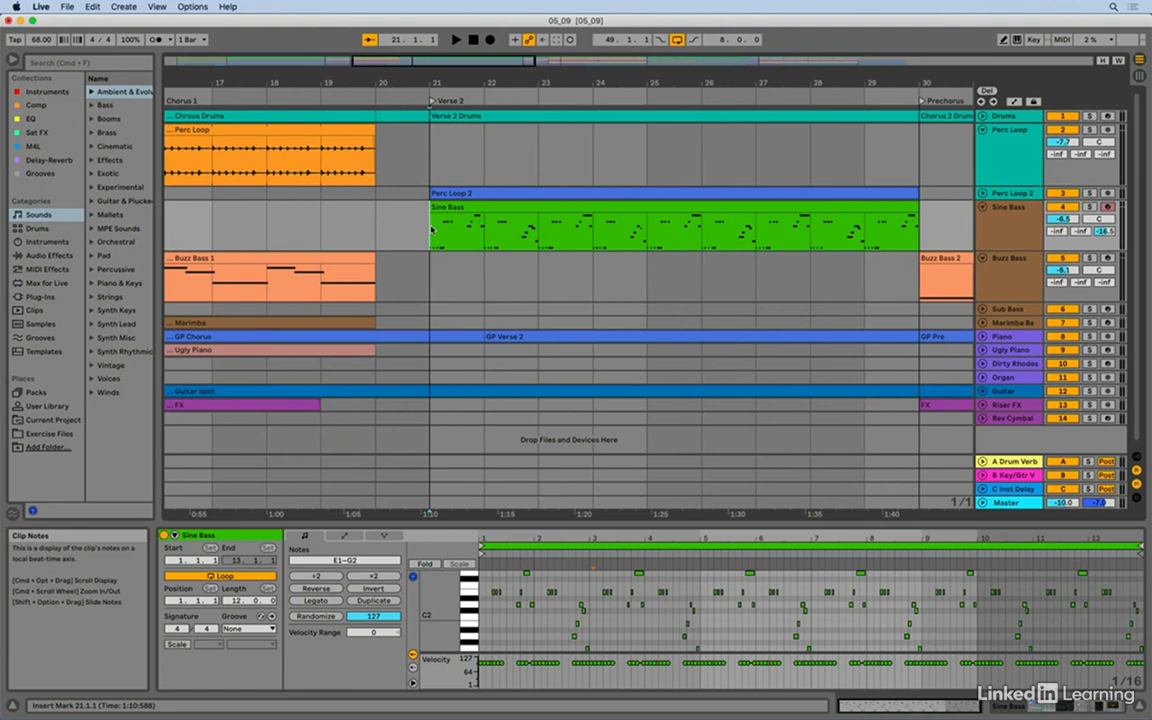
pyautogui.click(537, 207)
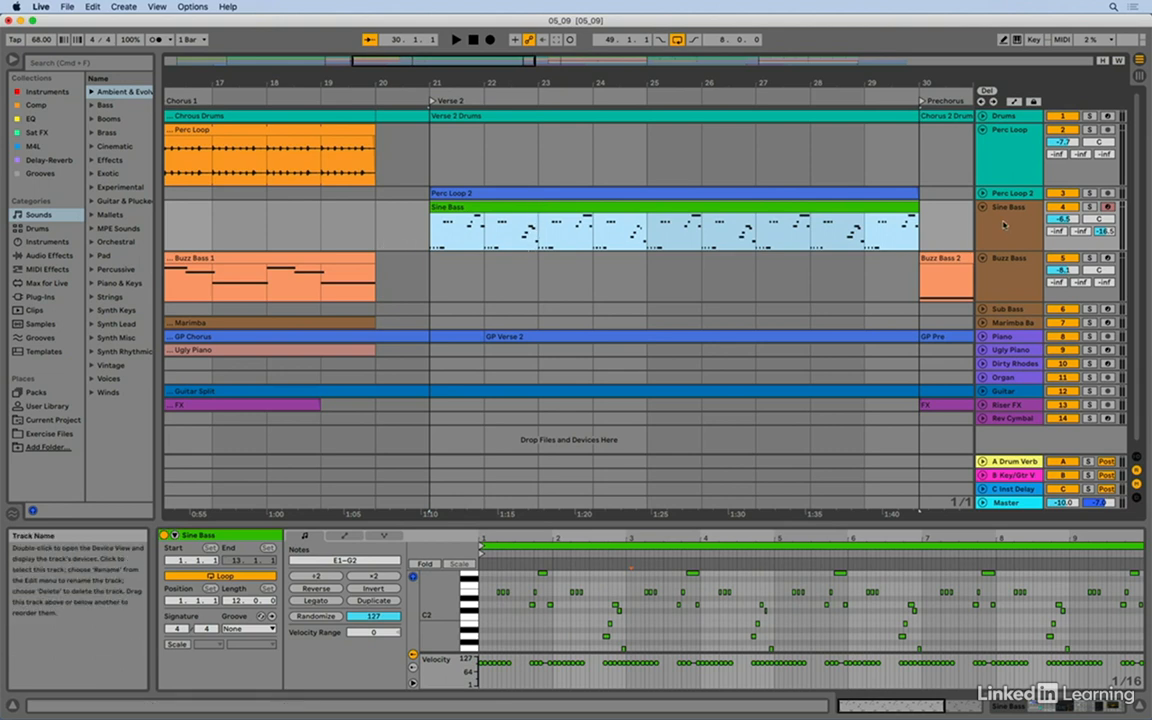
# Copy the first two bars of the Verse 2 Sine Bass clip, paste them at bar 19, and undo the paste.
pyautogui.click(537, 242)
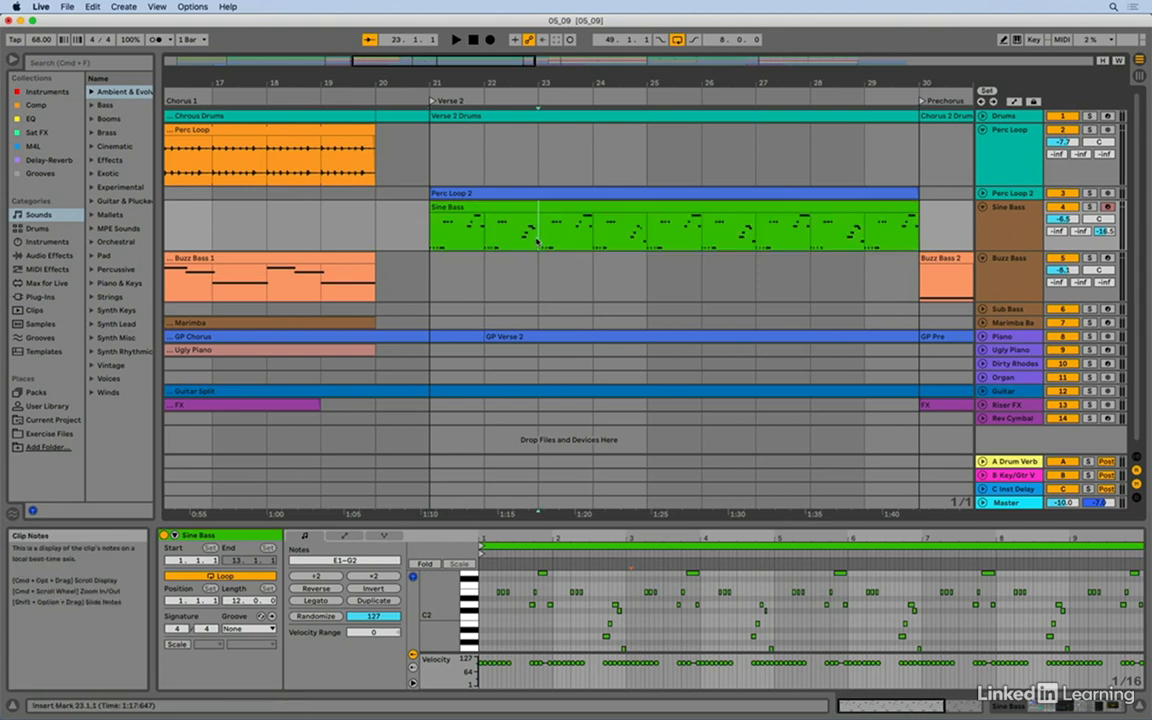
pyautogui.moveTo(537, 242); pyautogui.dragTo(437, 242)
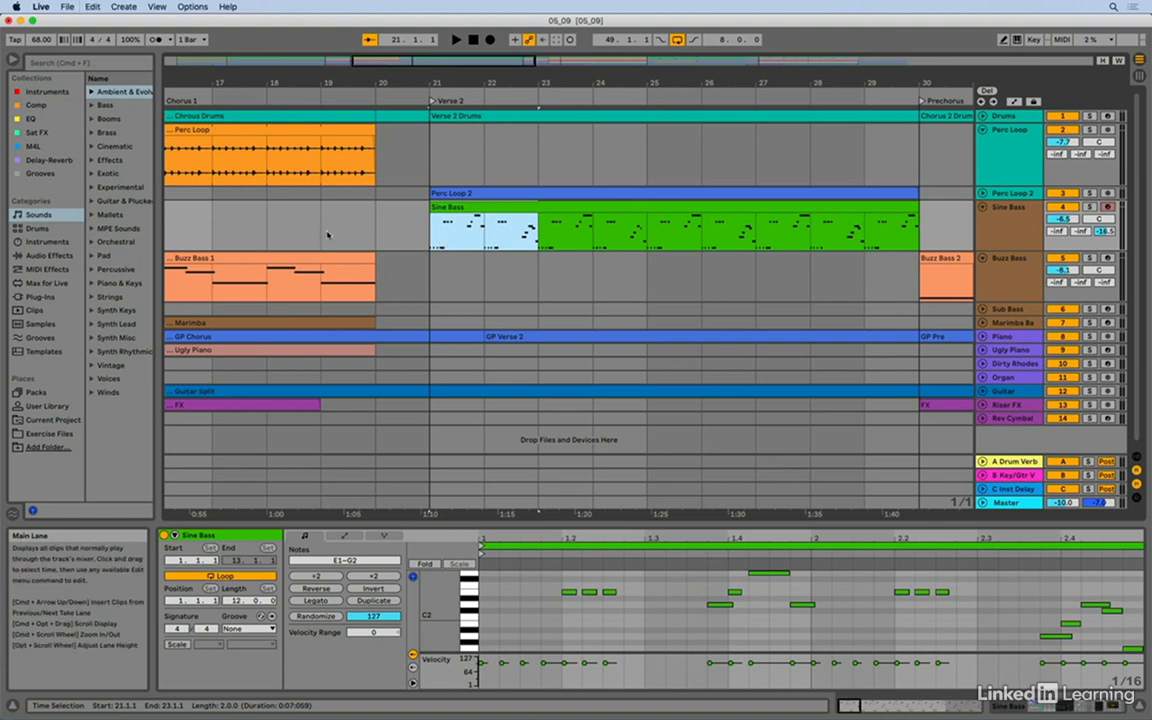
pyautogui.click(320, 235)
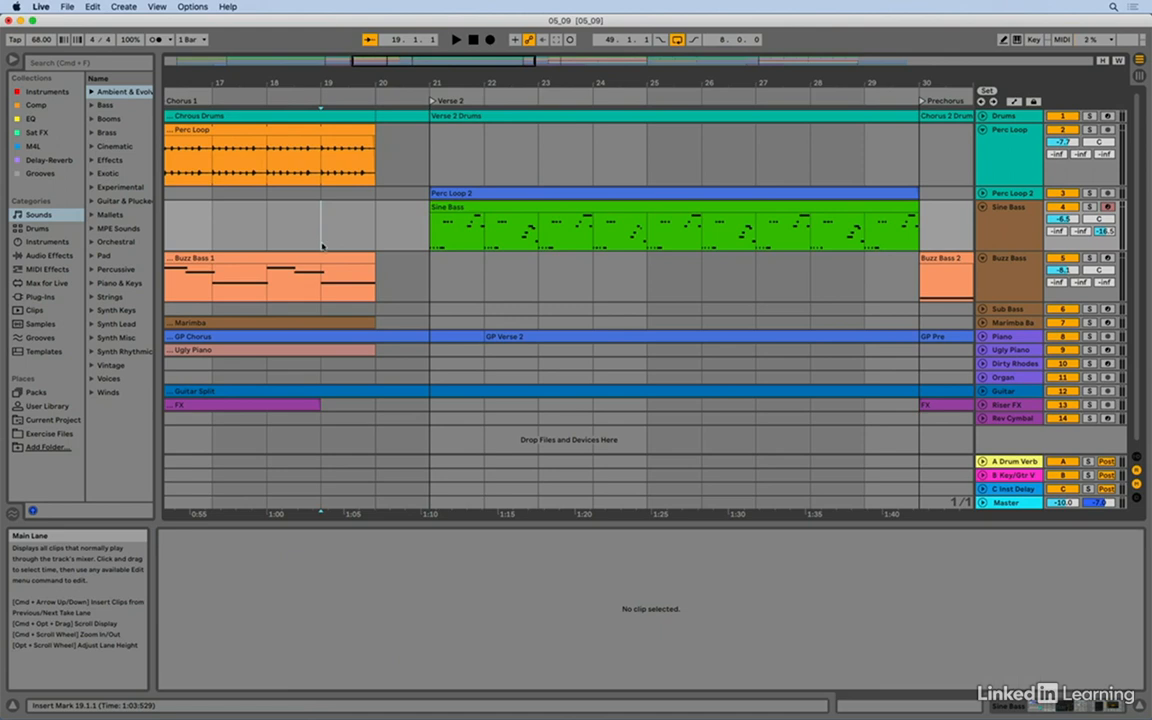
pyautogui.press('super+v')
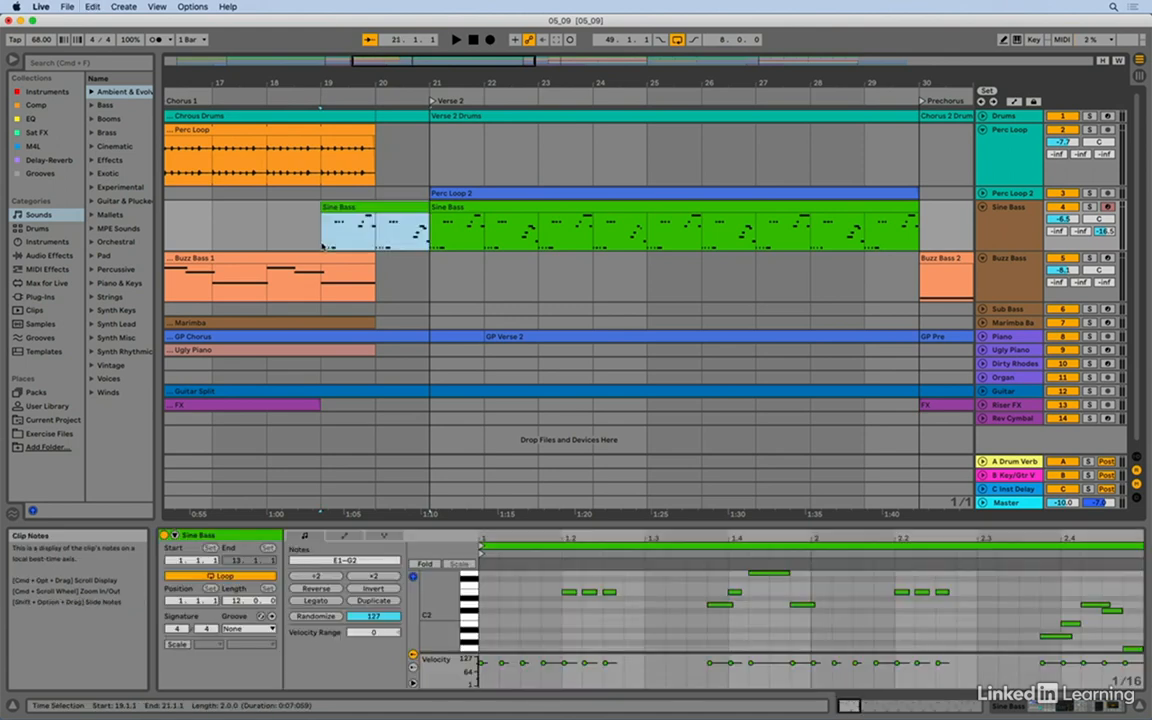
pyautogui.press('super+z')
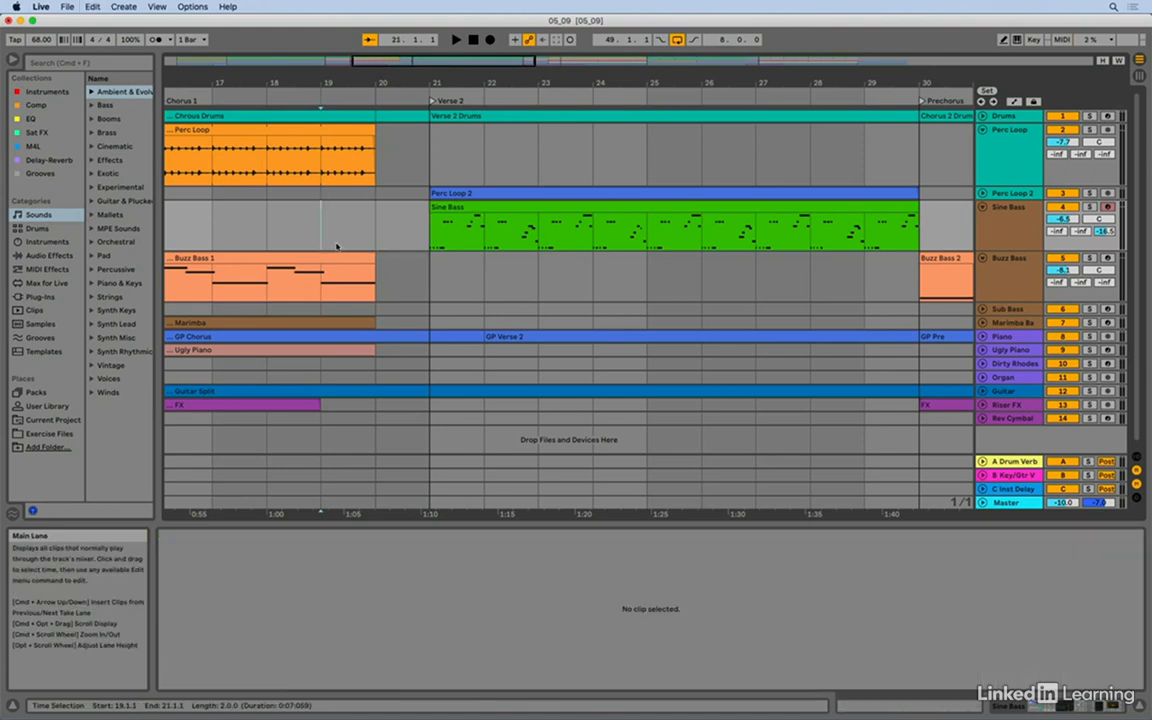
# Split bars 21 to 23 off the Verse 2 Sine Bass clip and place a copy of that two-bar clip at bar 19.
pyautogui.click(432, 238)
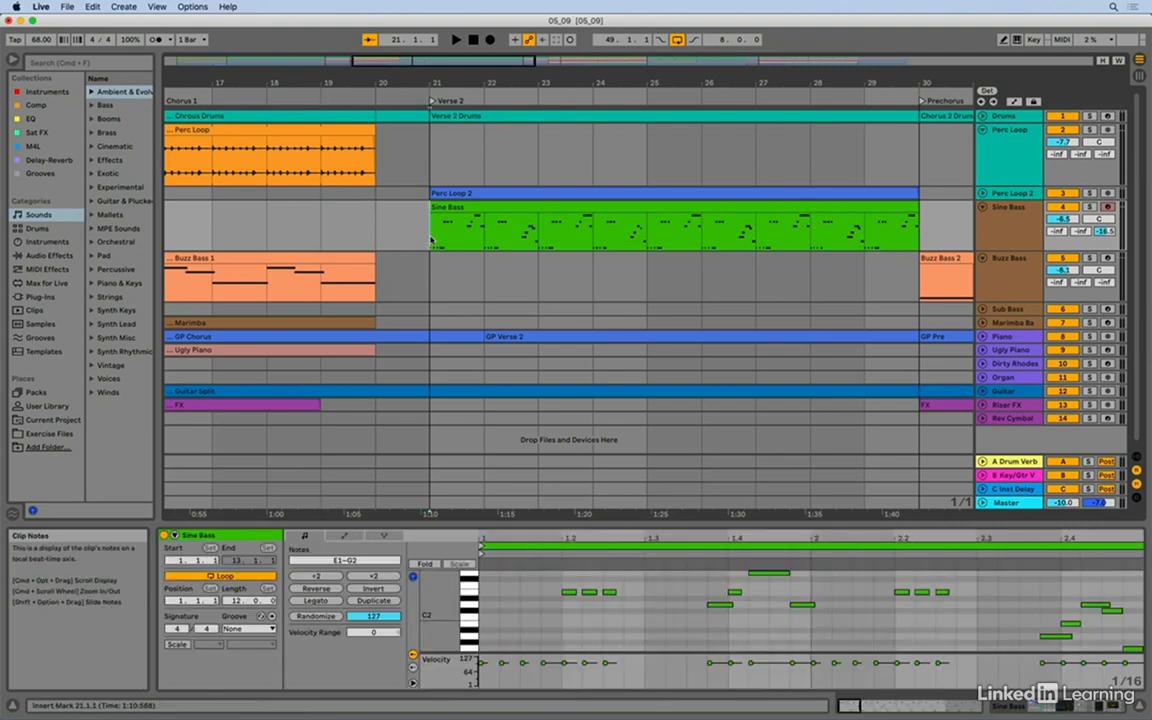
pyautogui.moveTo(430, 230); pyautogui.dragTo(533, 240)
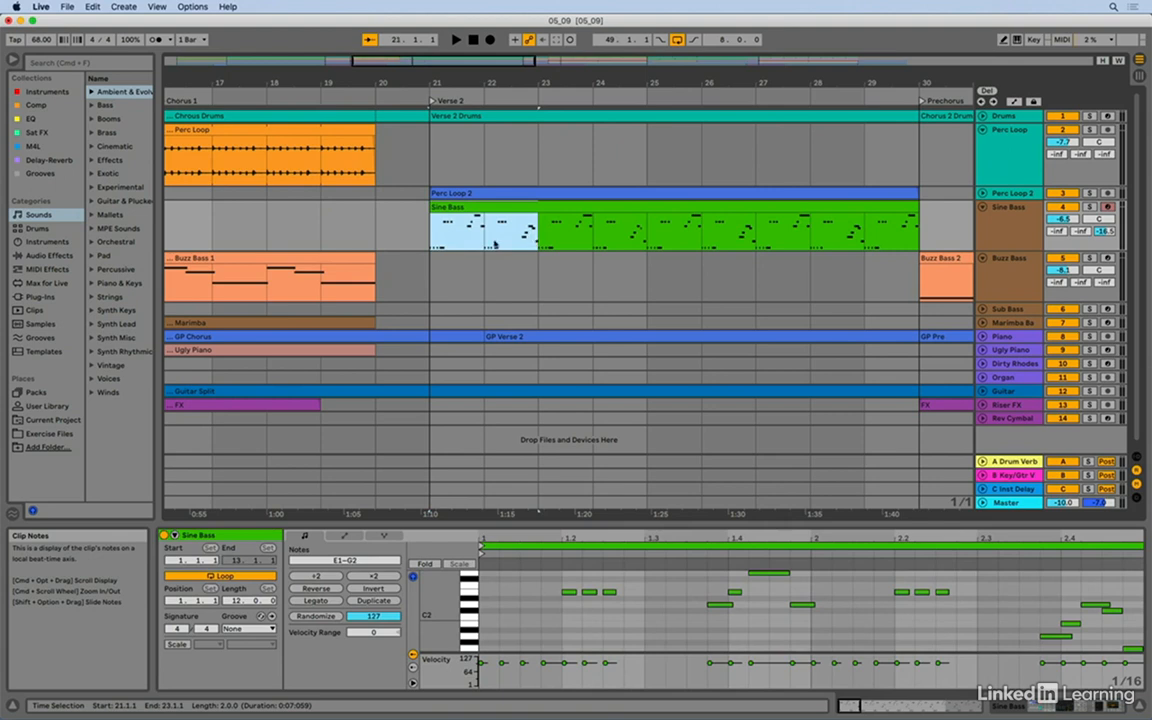
pyautogui.click(92, 7)
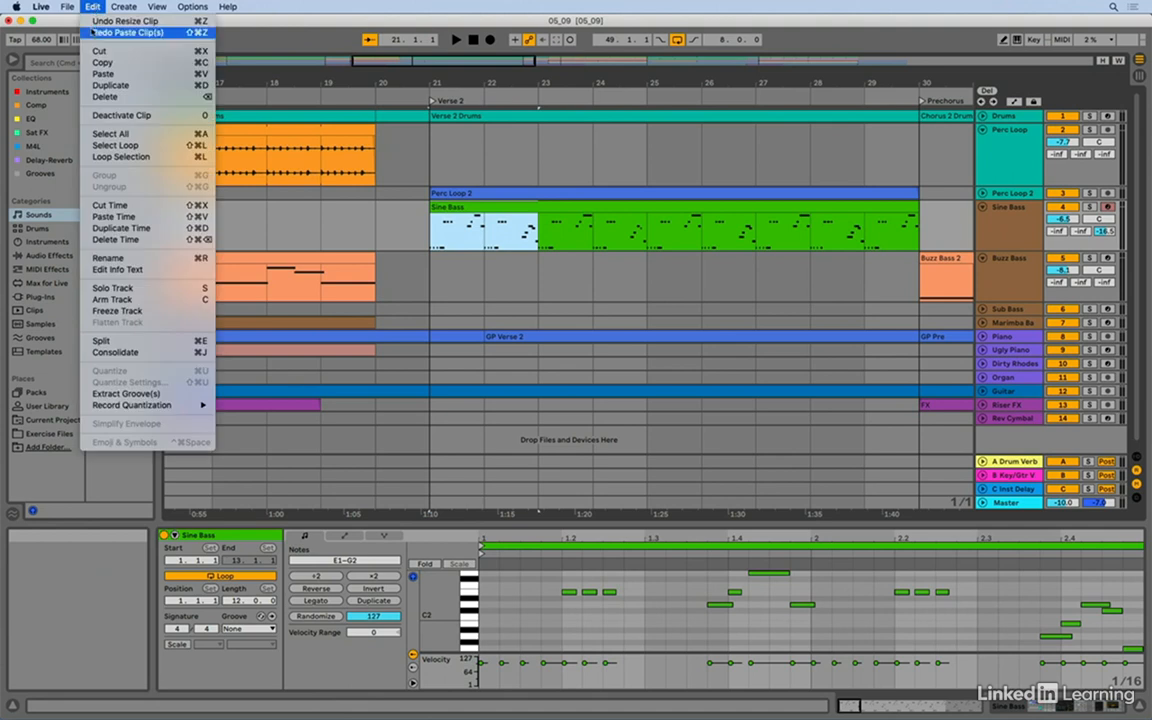
pyautogui.click(199, 342)
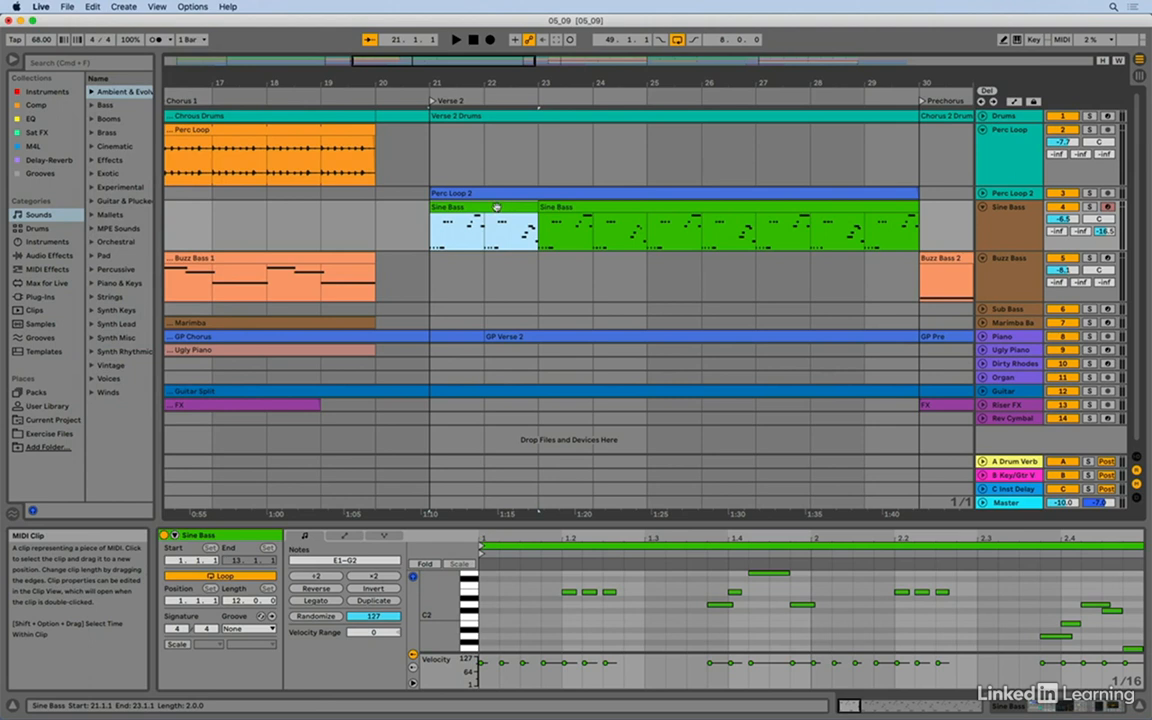
pyautogui.moveTo(497, 207); pyautogui.dragTo(378, 226)
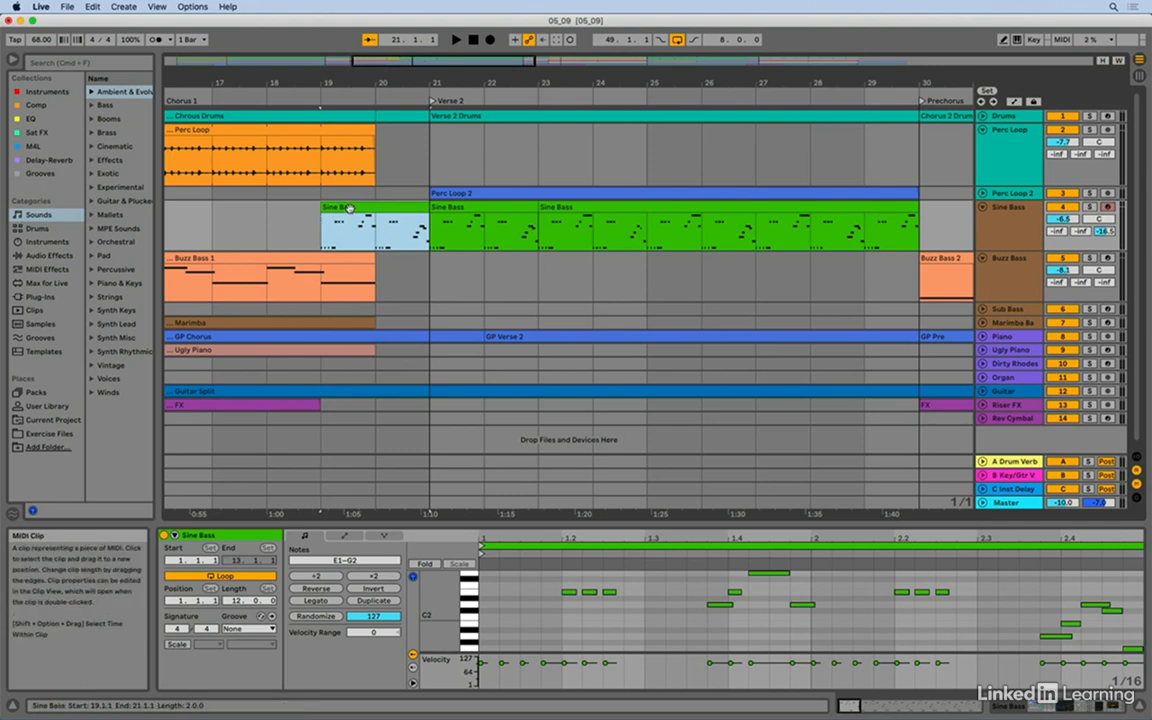
# Consolidate the three adjoining Sine Bass clips between bars 19 and 30 into a single clip.
pyautogui.keyDown('shift'); pyautogui.click(828, 209); pyautogui.keyUp('shift')
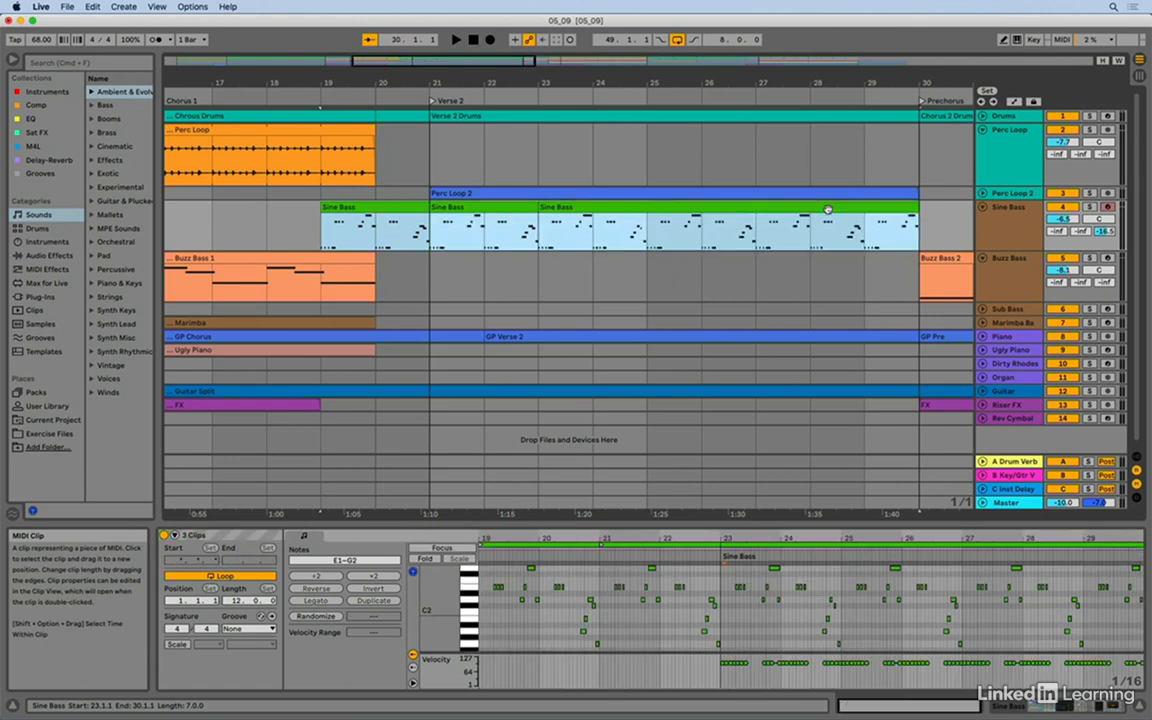
pyautogui.click(86, 7)
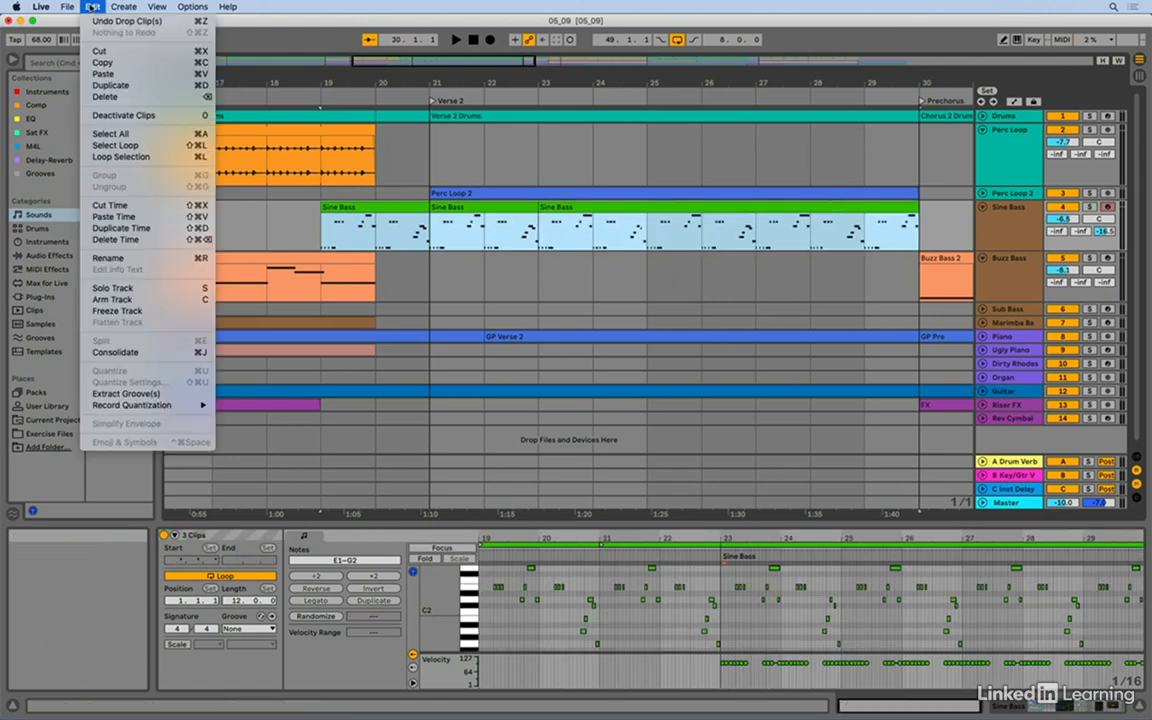
pyautogui.click(145, 354)
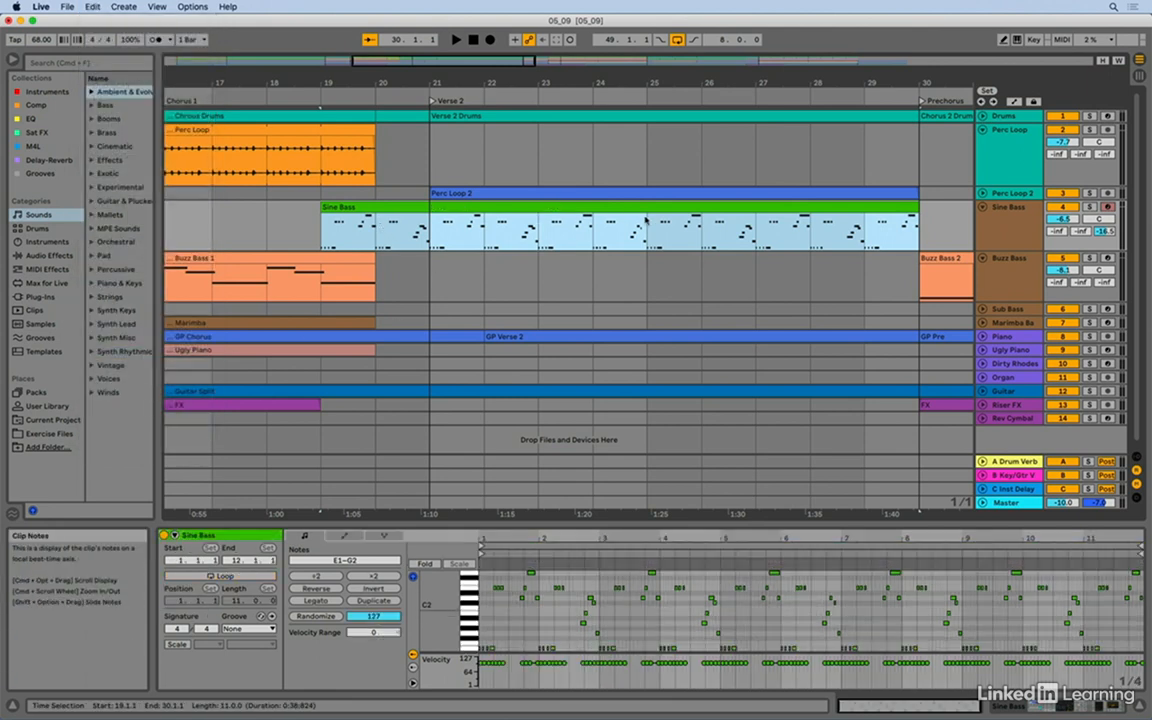
# Move the eight-bar loop brace to bar 57 and insert silence over that range ahead of the outro clips.
pyautogui.scroll(-1, 645, 219)
pyautogui.press('w')
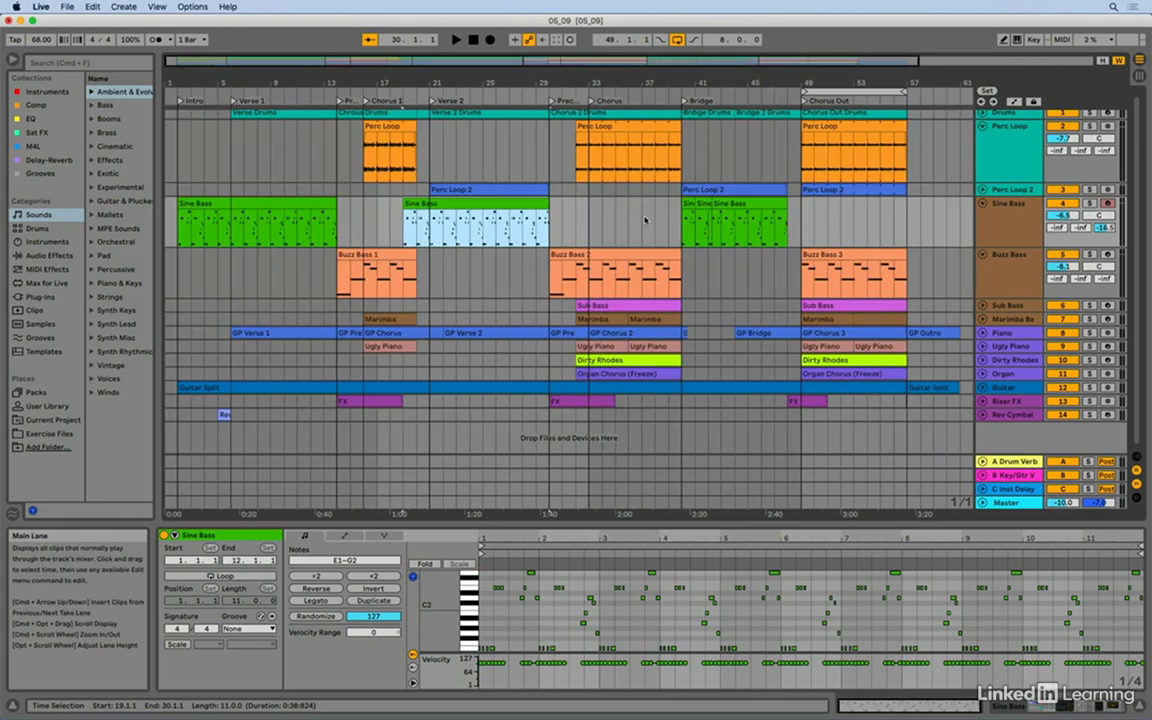
pyautogui.hscroll(5, 645, 219)
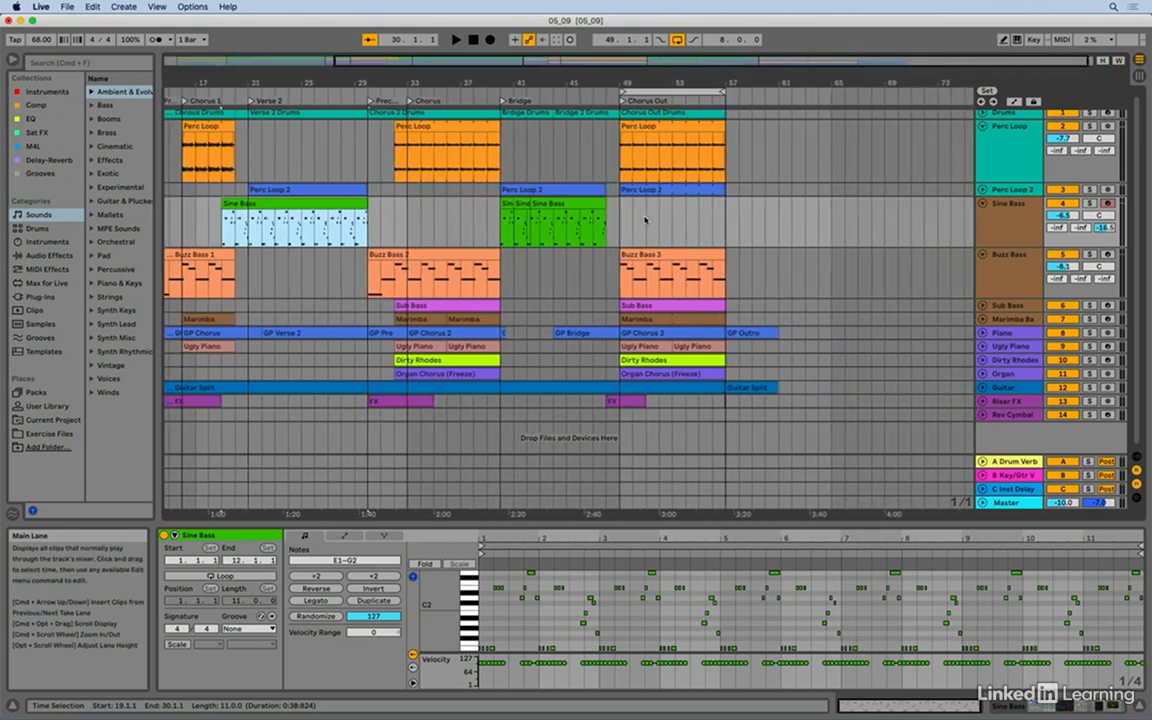
pyautogui.scroll(1, 645, 219)
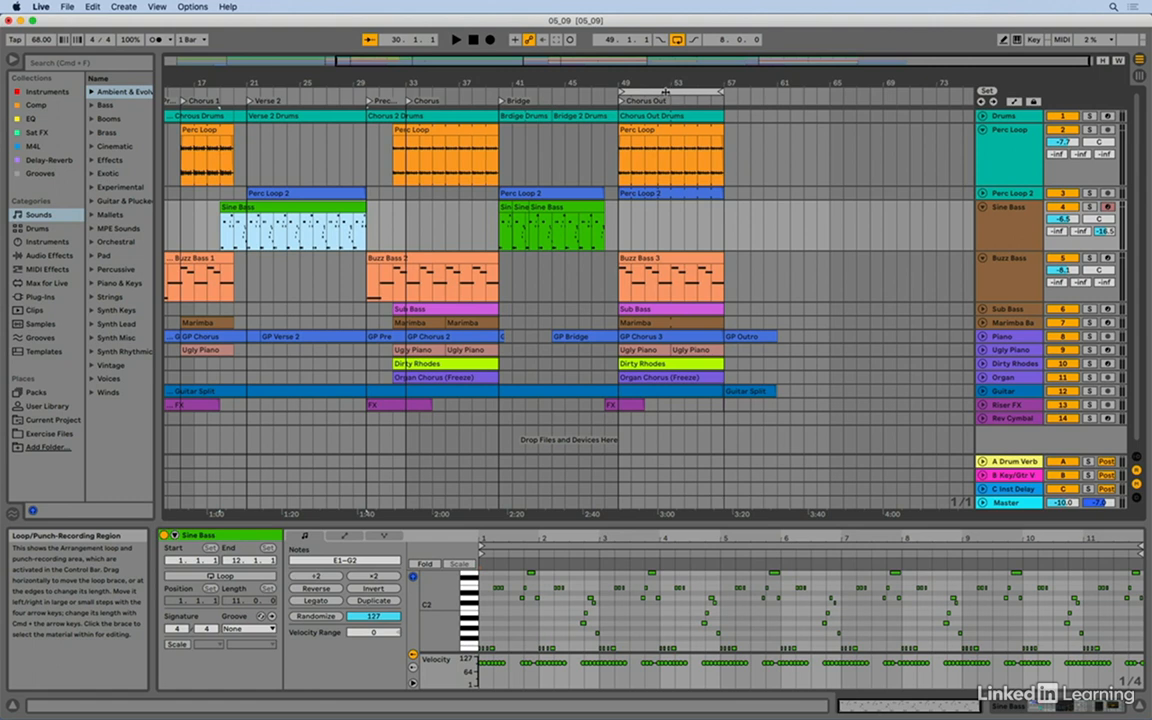
pyautogui.moveTo(667, 91); pyautogui.dragTo(773, 91)
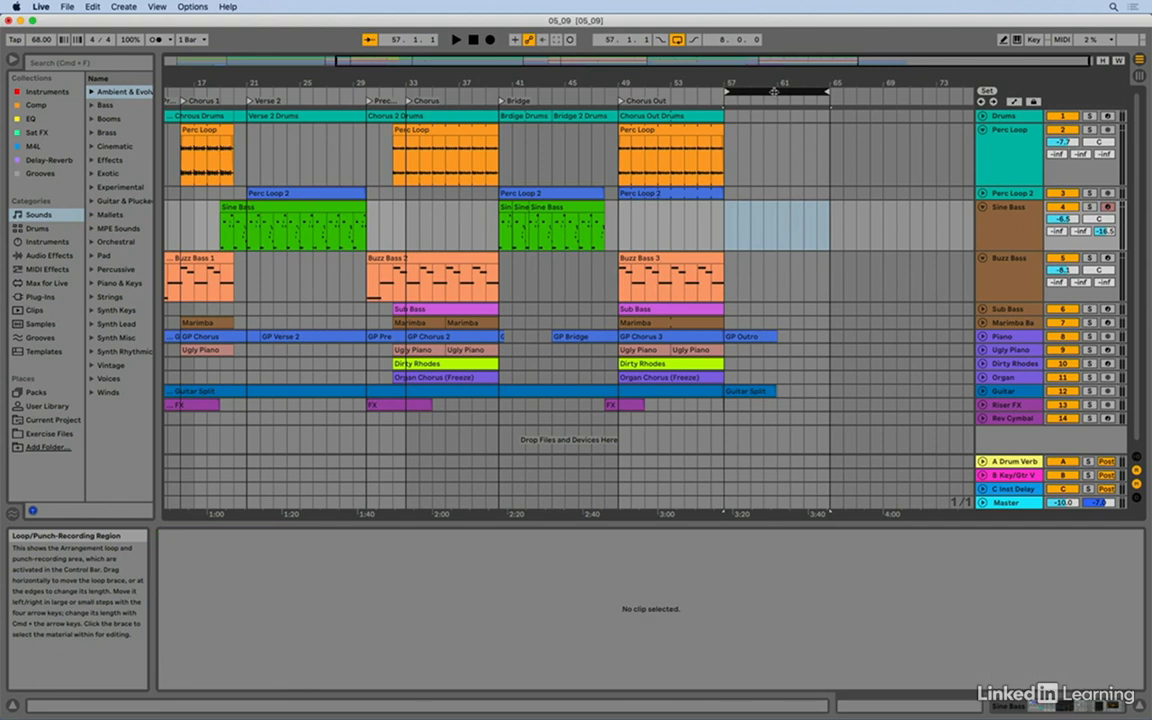
pyautogui.click(123, 7)
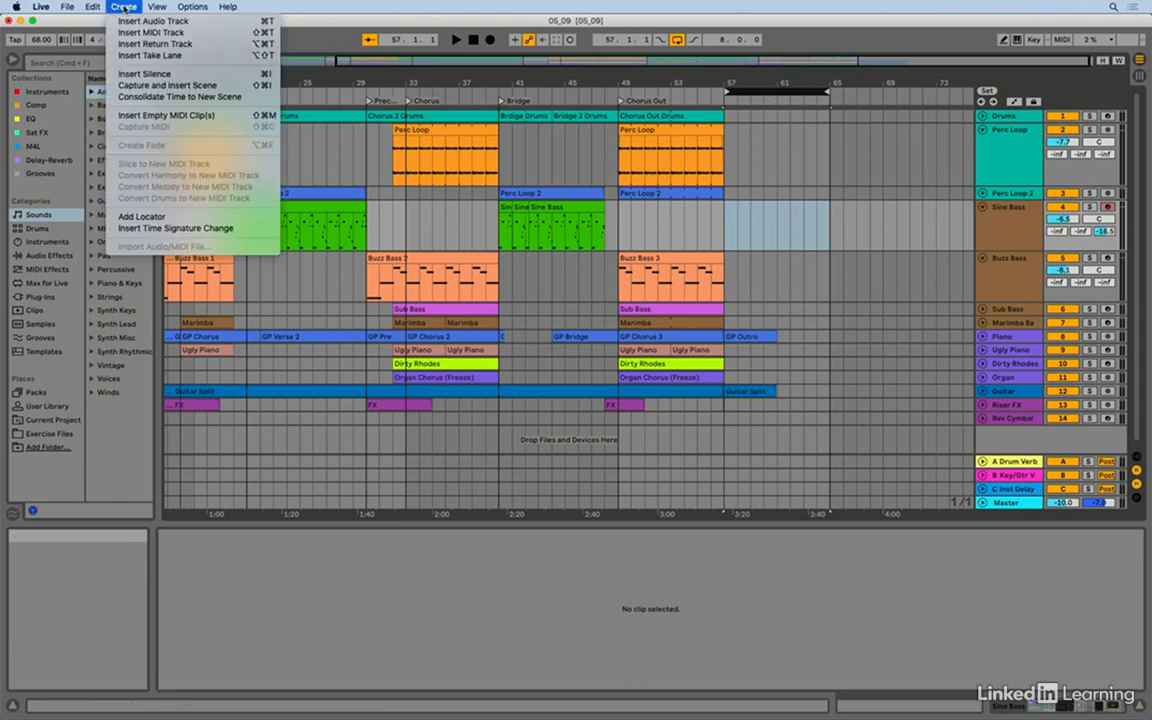
pyautogui.click(174, 76)
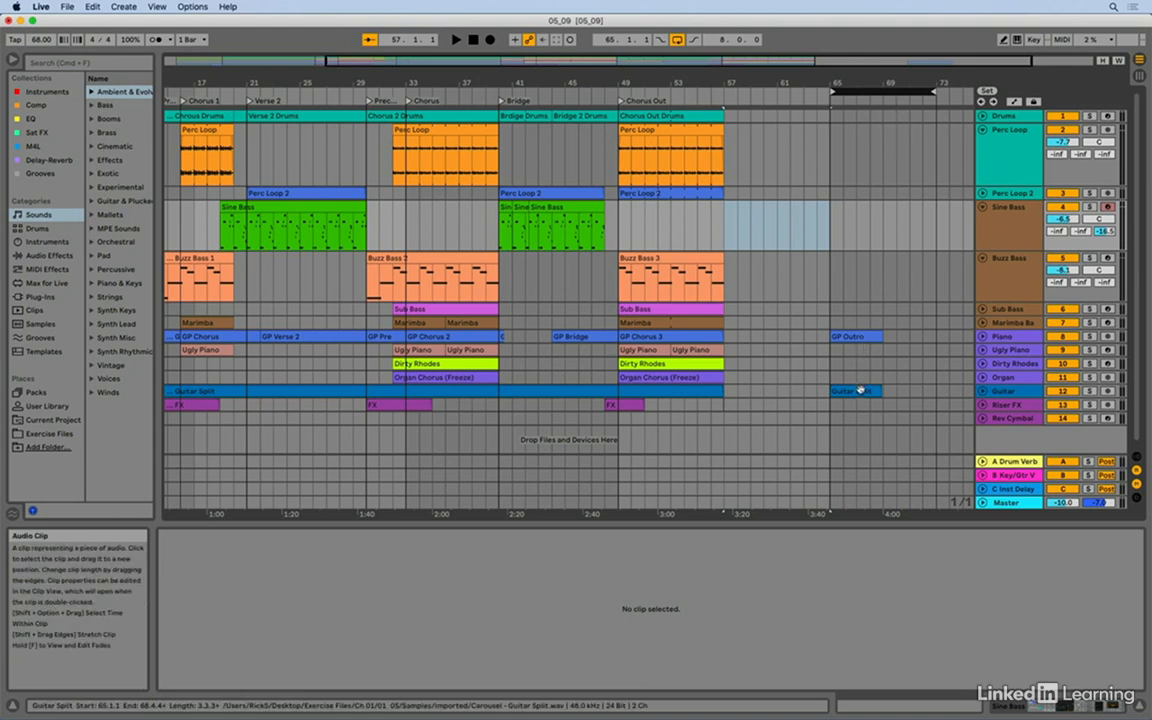
# Select the Chorus Out clips from Drums to Riser FX, try moving and copying them to bar 57, and undo these edits and the inserted silence.
pyautogui.click(654, 116)
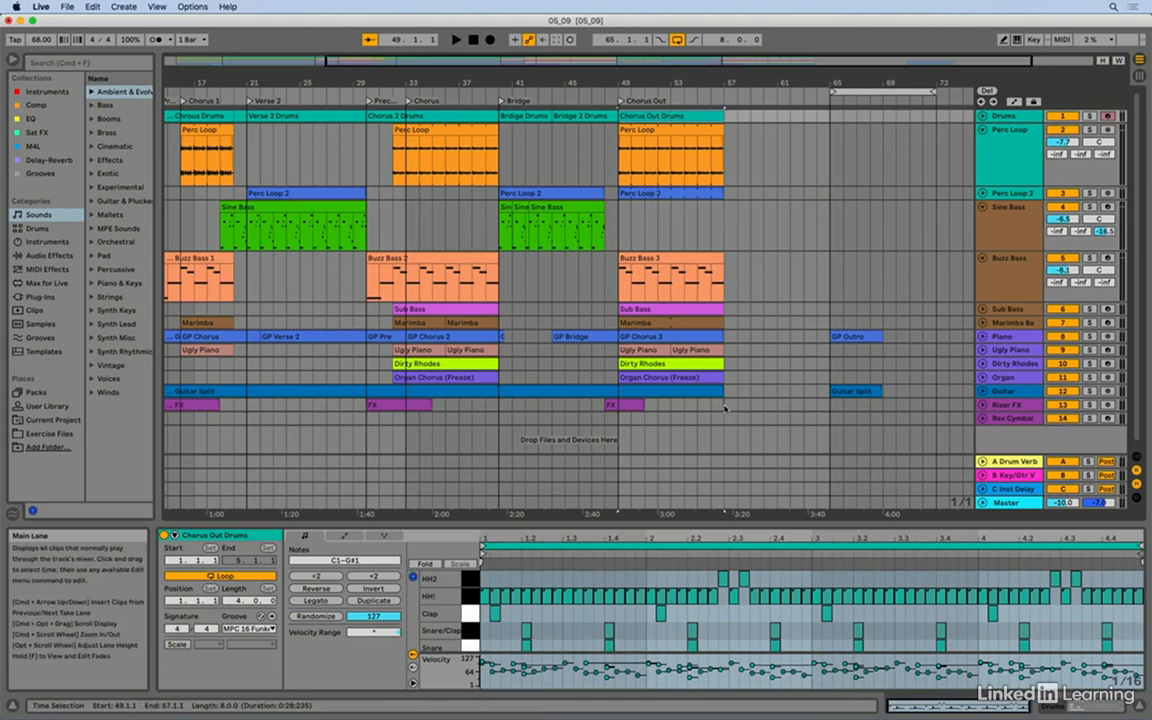
pyautogui.keyDown('shift'); pyautogui.click(725, 408); pyautogui.keyUp('shift')
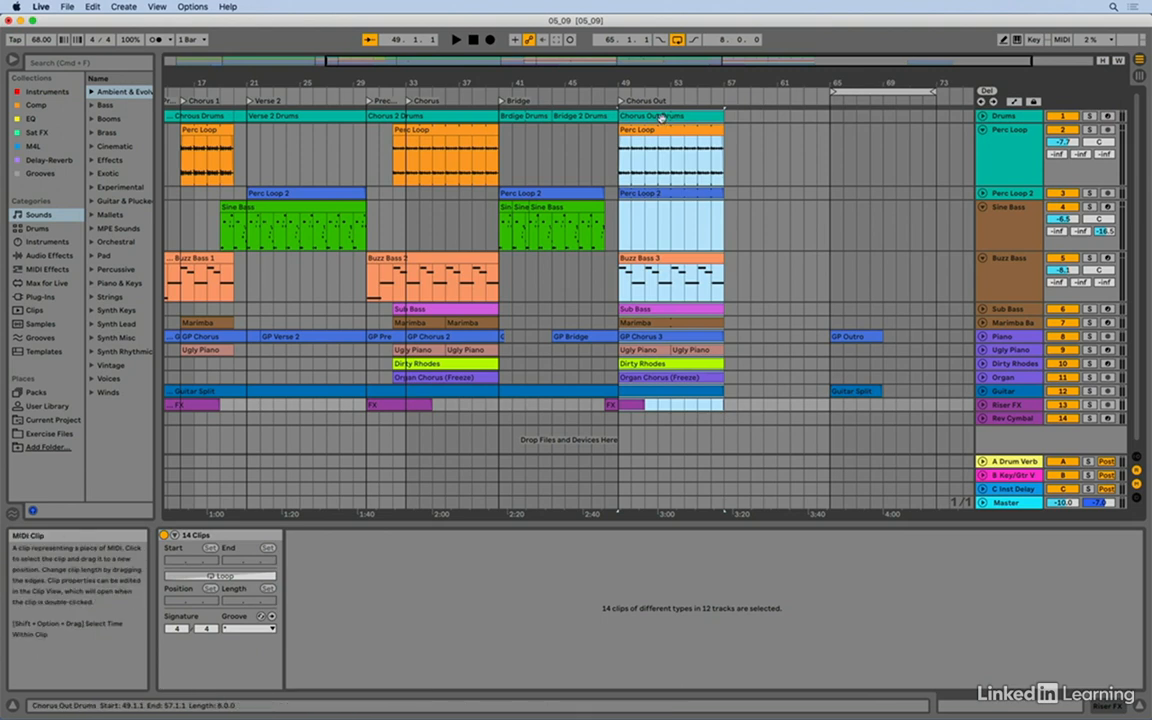
pyautogui.moveTo(661, 118); pyautogui.dragTo(771, 128)
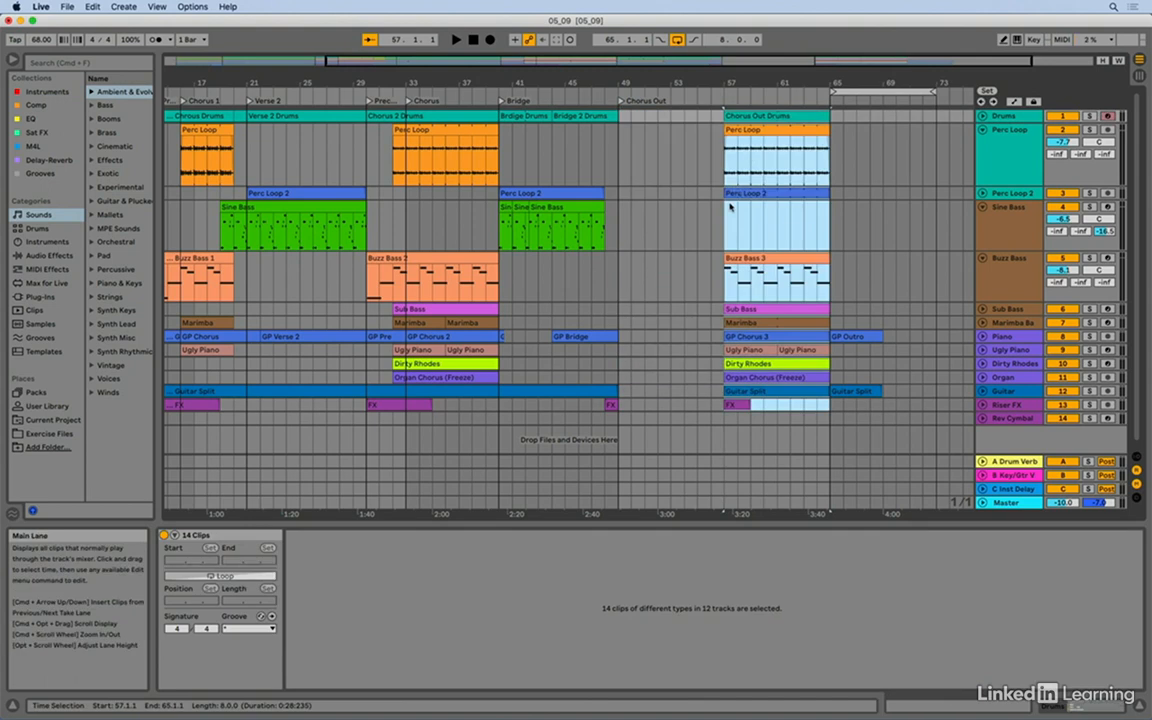
pyautogui.press('super+z')
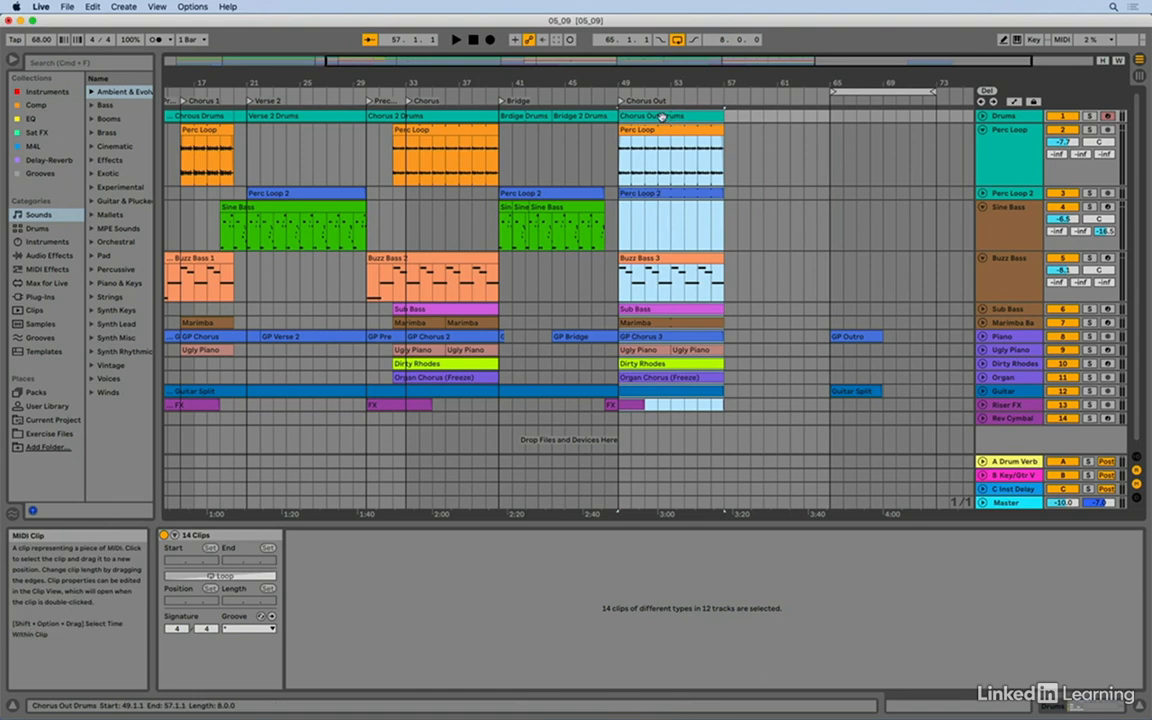
pyautogui.moveTo(661, 117); pyautogui.dragTo(776, 127)
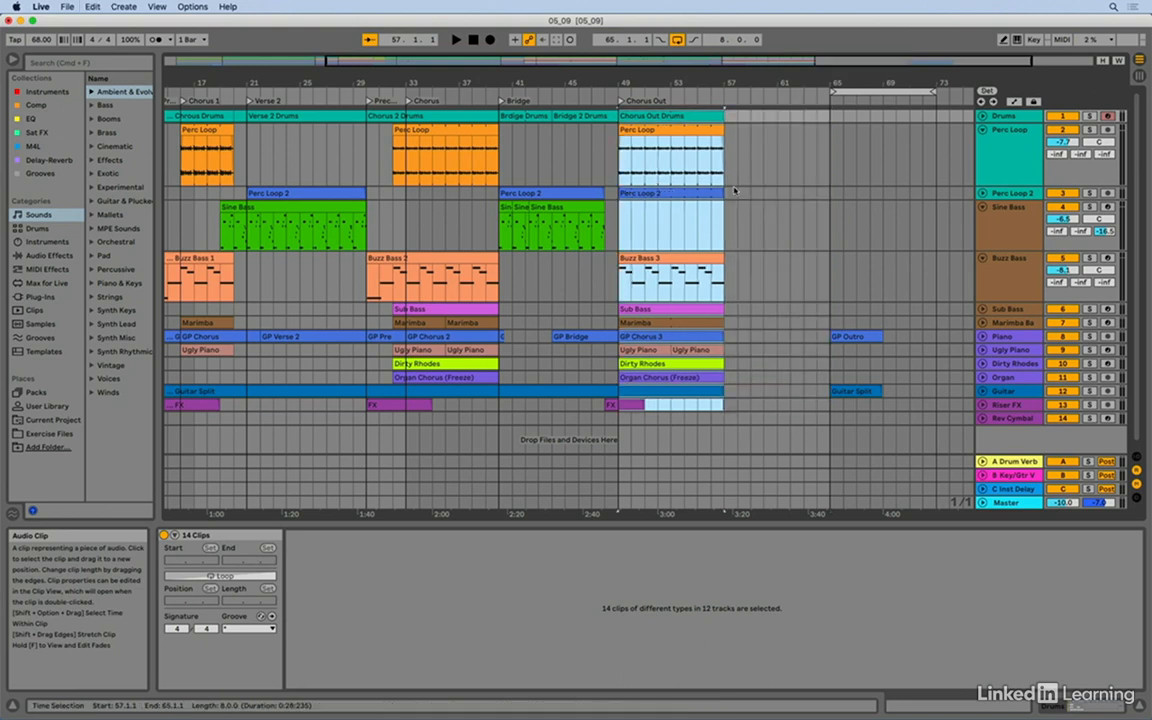
pyautogui.press('Delete')
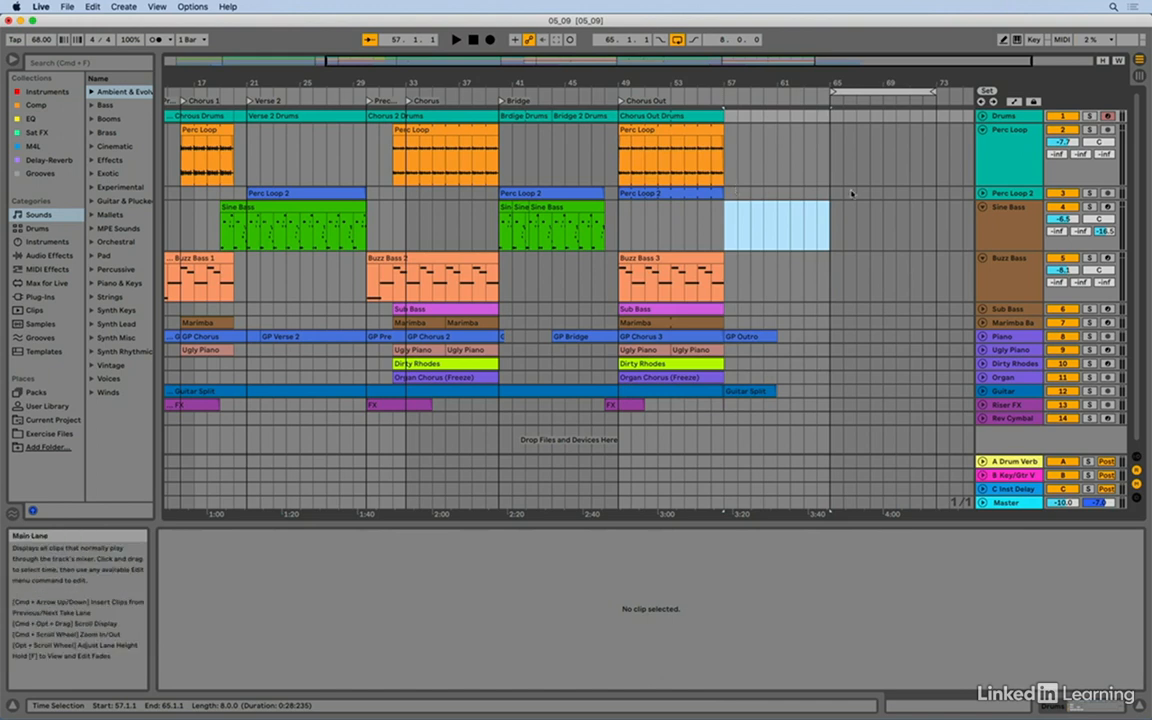
# Try Paste Time with the loop brace moved from bar 49 to bar 57, and undo the paste with the brace back at bar 49.
pyautogui.moveTo(874, 91); pyautogui.dragTo(671, 95)
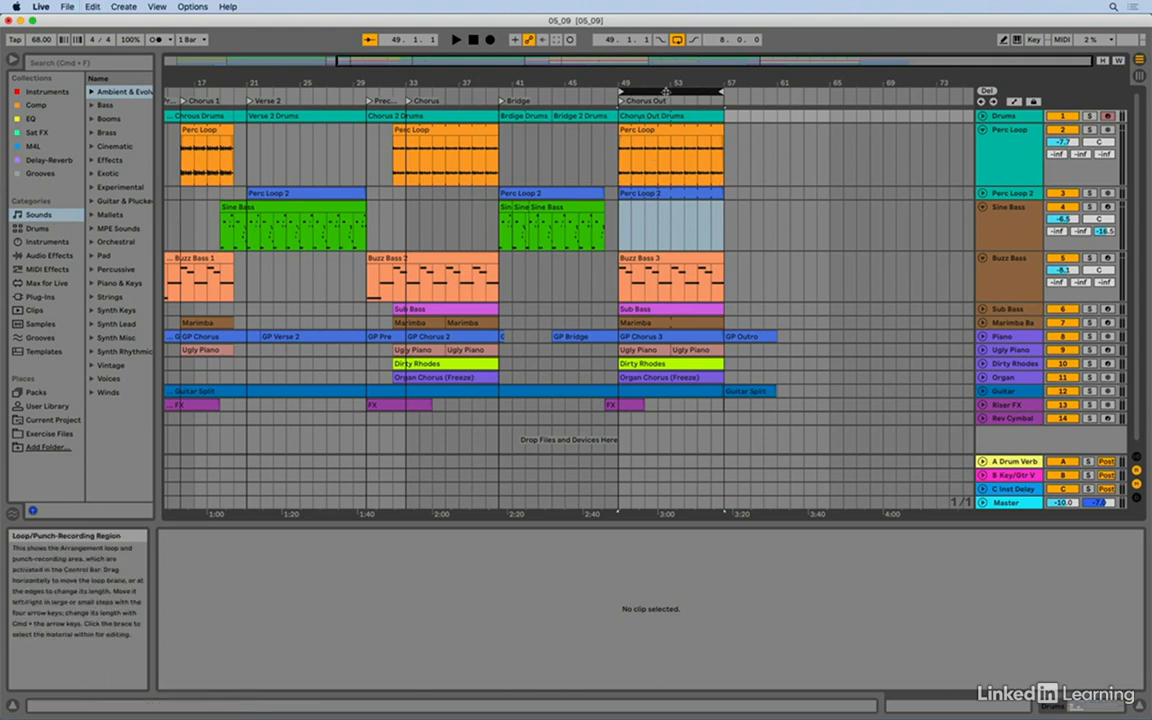
pyautogui.moveTo(666, 91); pyautogui.dragTo(777, 91)
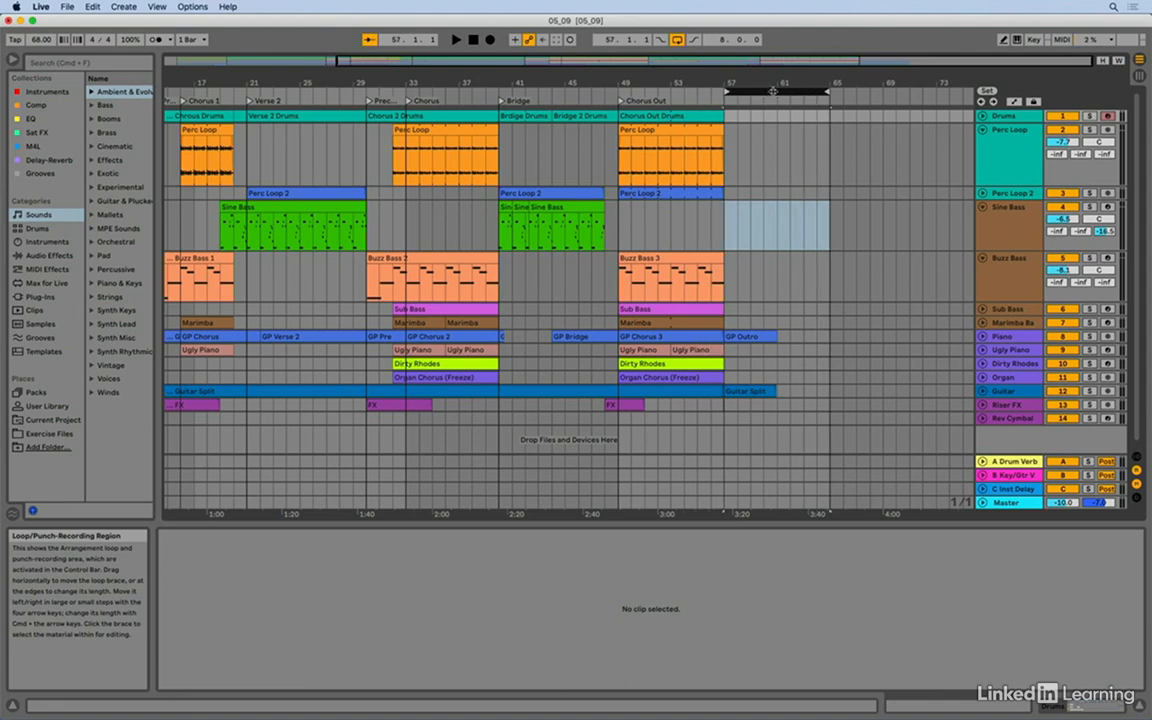
pyautogui.rightClick(773, 91)
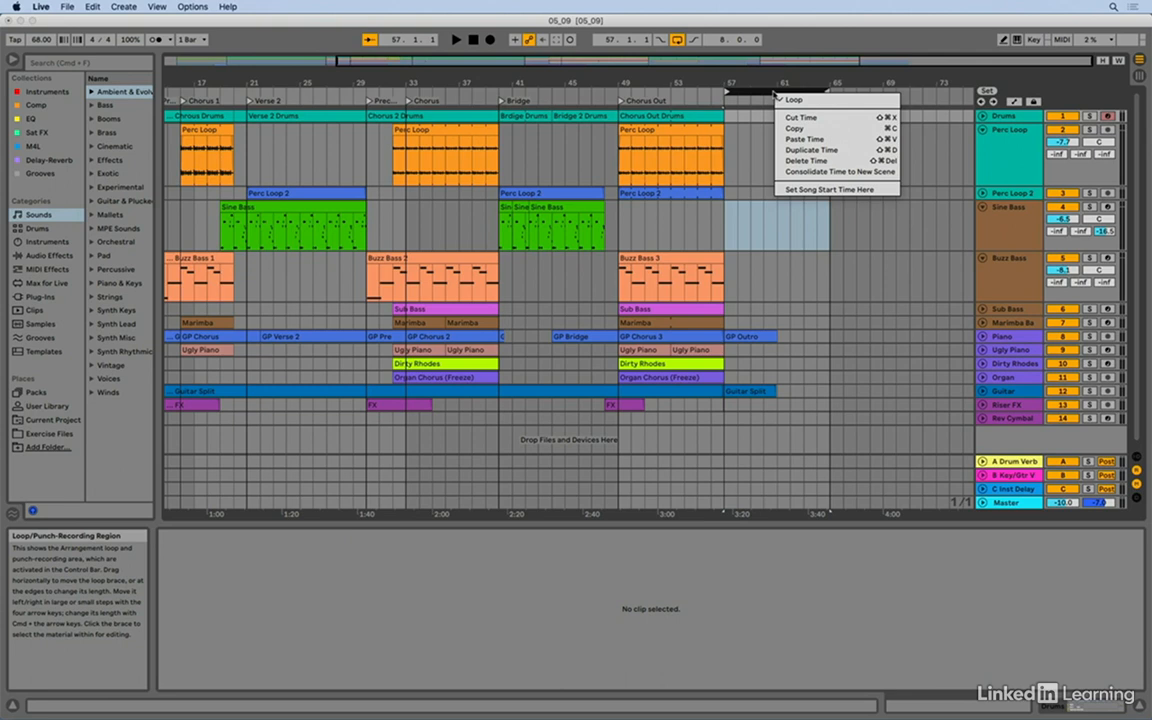
pyautogui.click(807, 139)
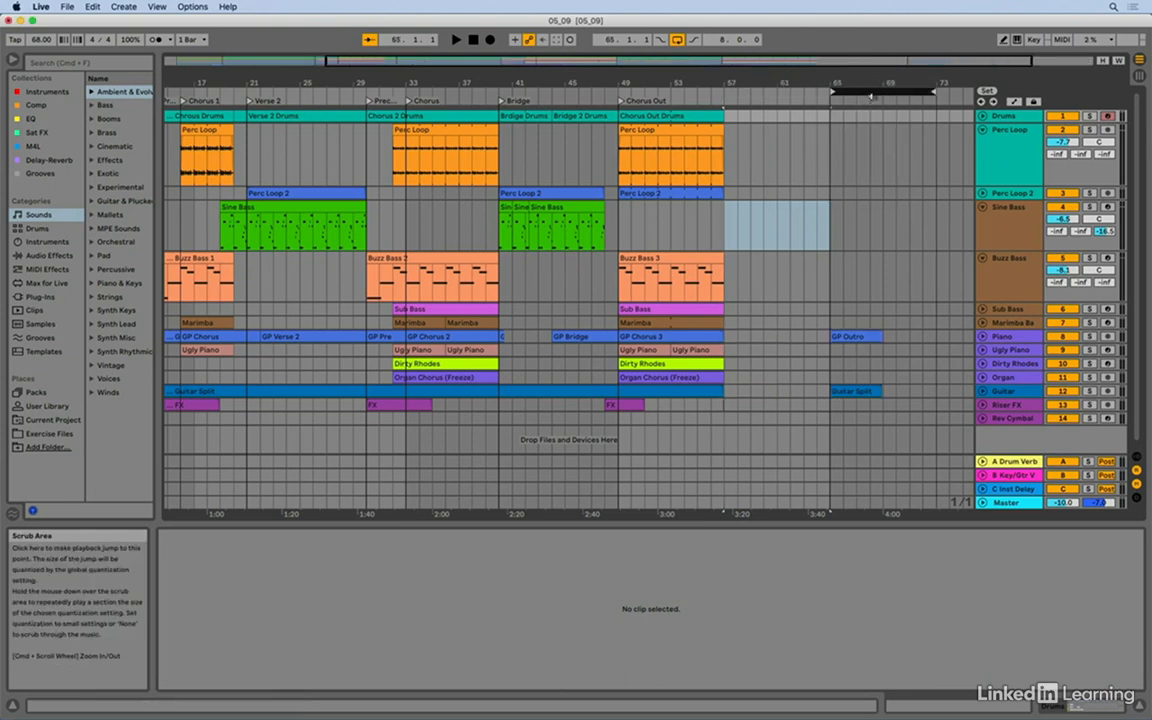
pyautogui.click(867, 93)
pyautogui.moveTo(867, 93); pyautogui.dragTo(654, 93)
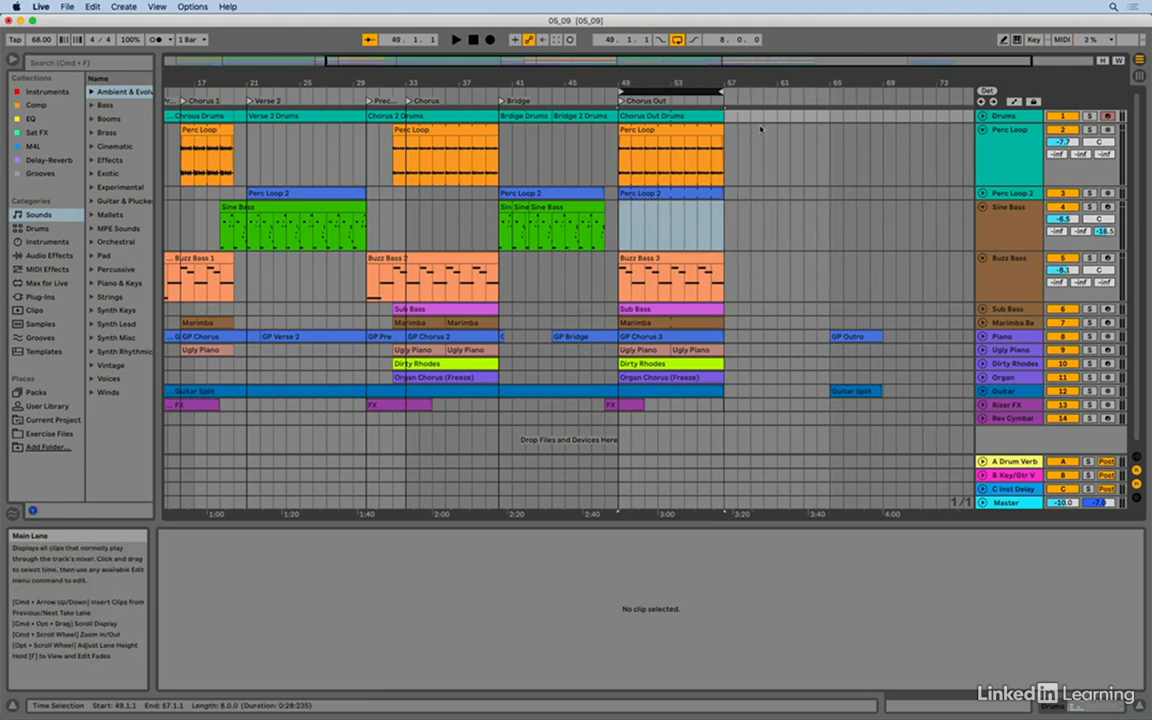
pyautogui.press('super+z')
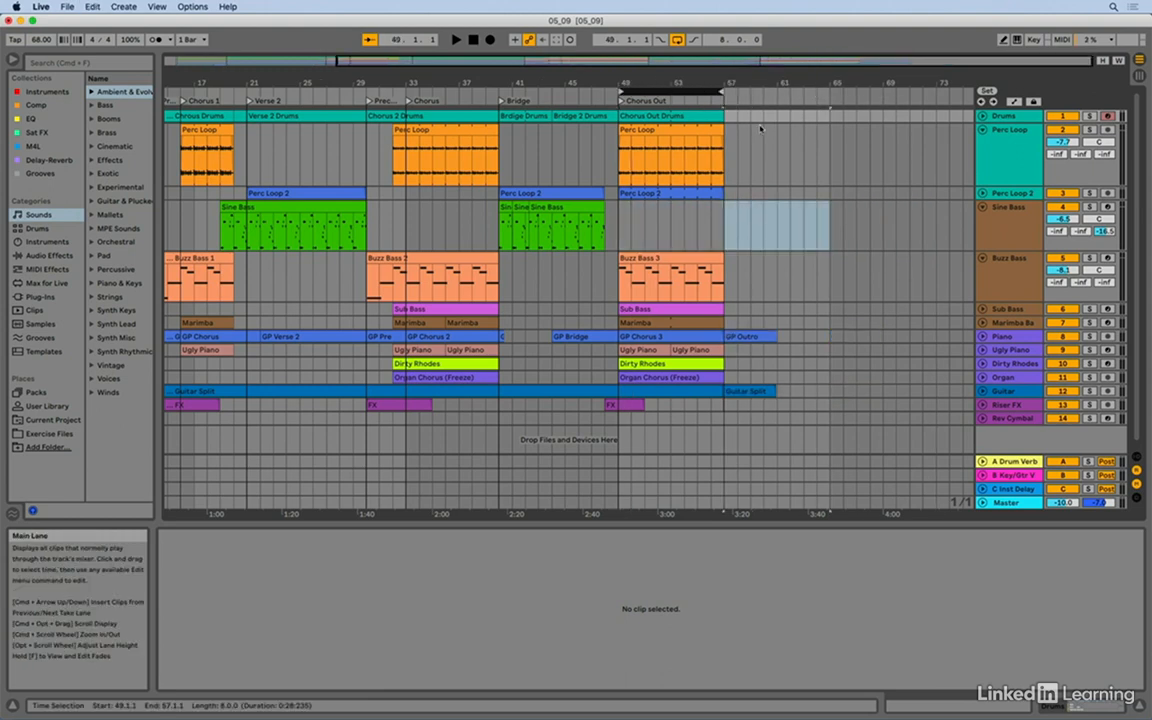
# Select and copy all Chorus Out material within the loop brace, paste its time at bar 57, and undo the paste.
pyautogui.click(666, 91)
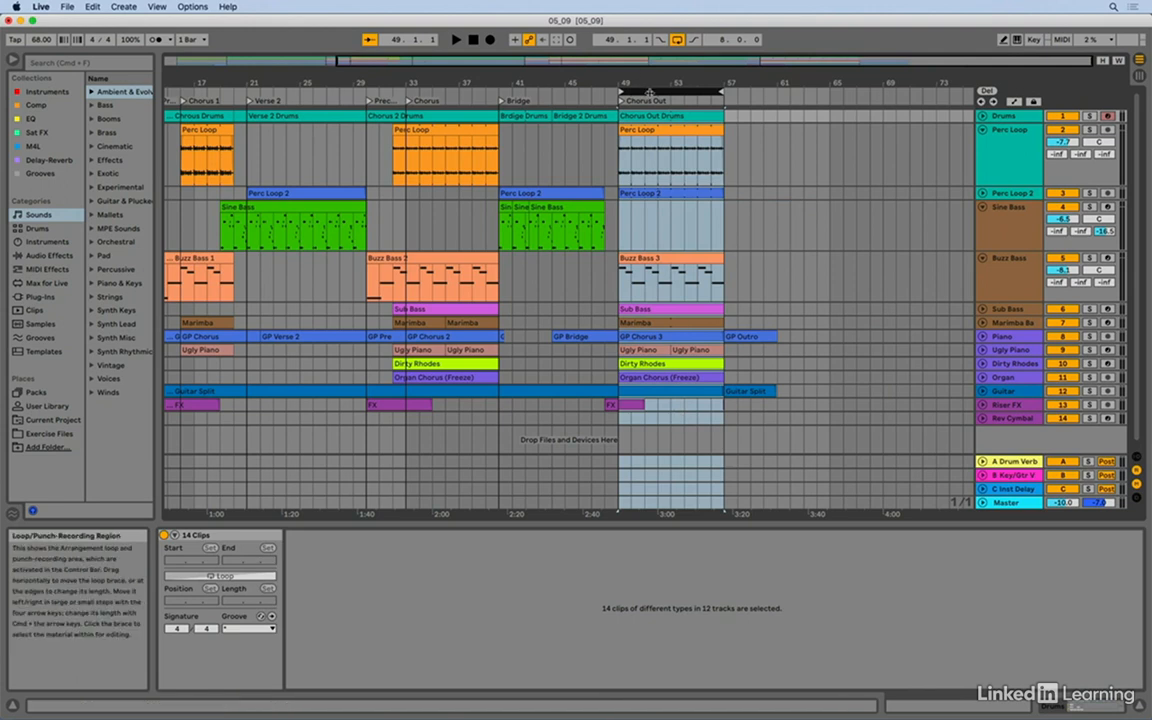
pyautogui.moveTo(649, 92); pyautogui.dragTo(773, 93)
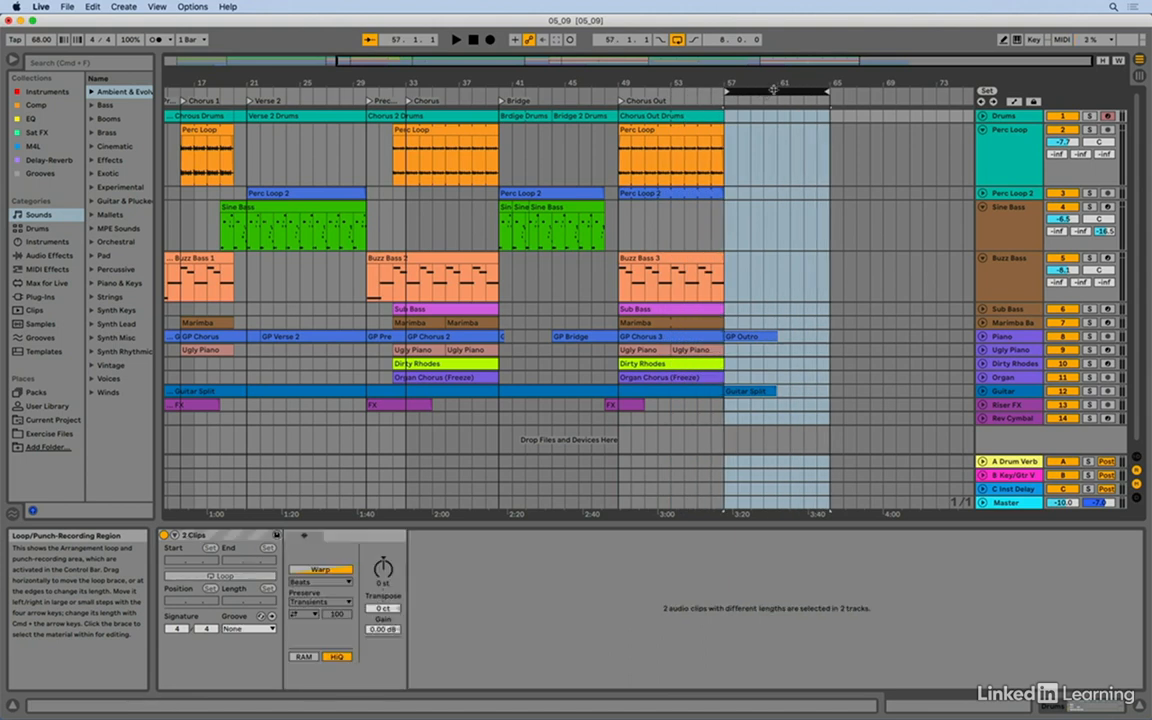
pyautogui.rightClick(773, 93)
pyautogui.click(806, 141)
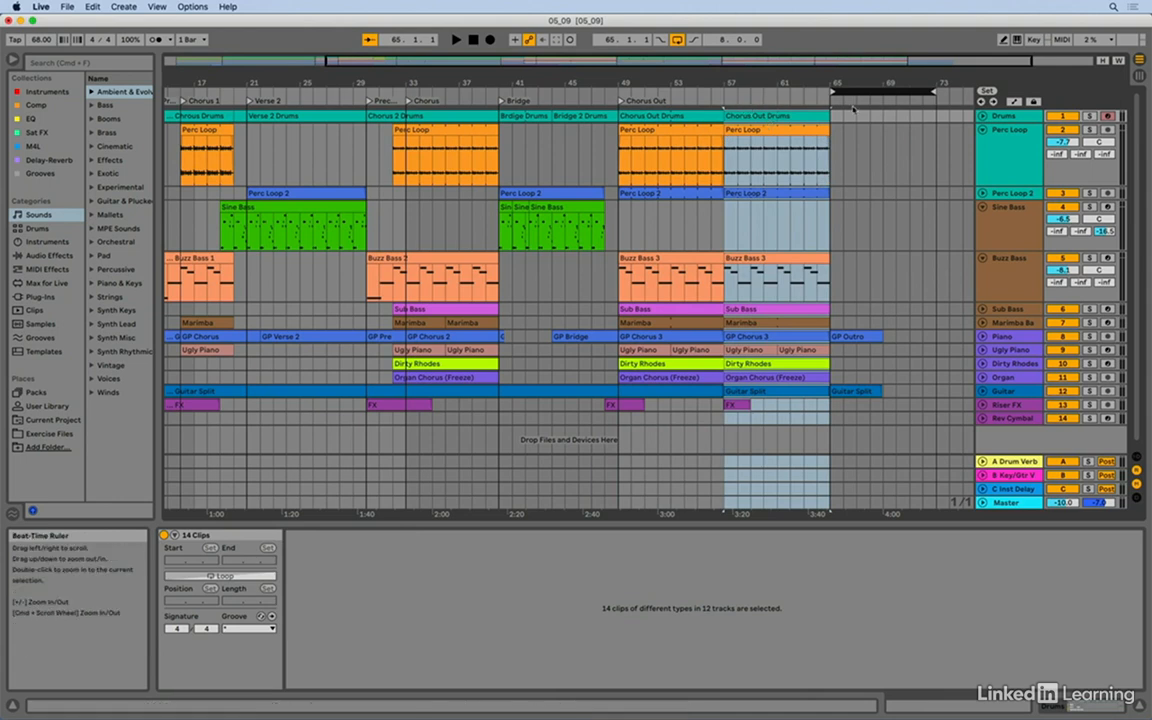
pyautogui.press('super+shift+BackSpace')
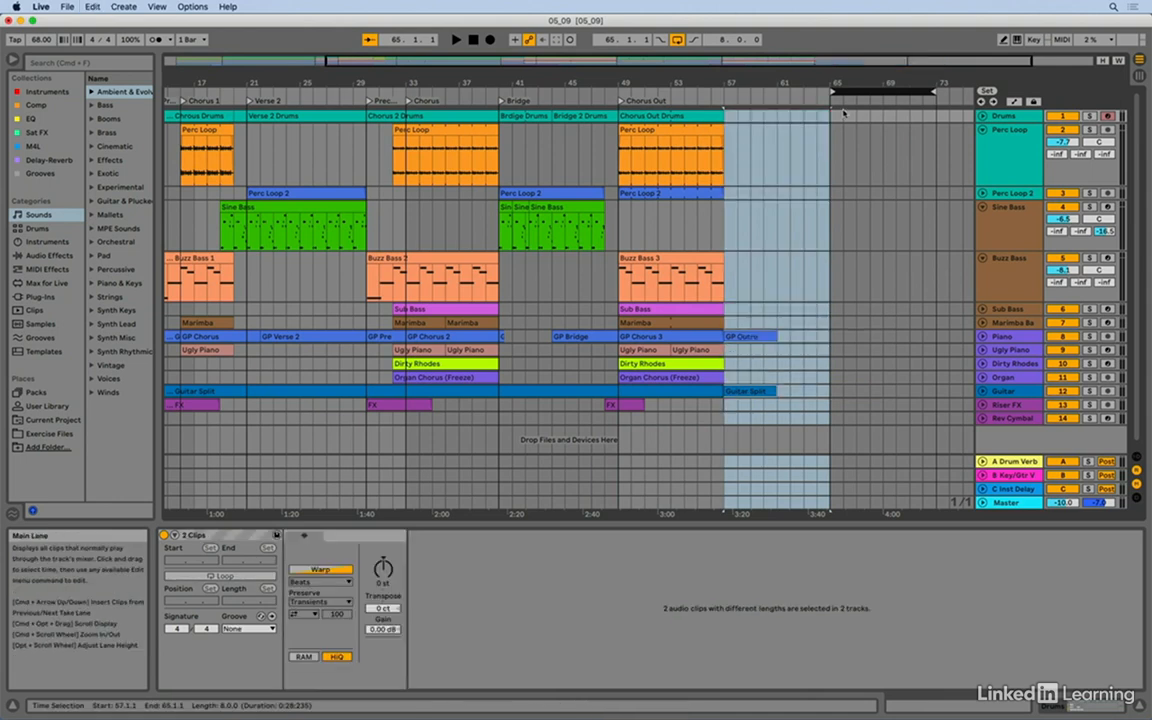
# Move the loop brace back to bar 49 and duplicate the time of the eight-bar Chorus Out section across all tracks.
pyautogui.click(864, 93)
pyautogui.moveTo(864, 93); pyautogui.dragTo(663, 91)
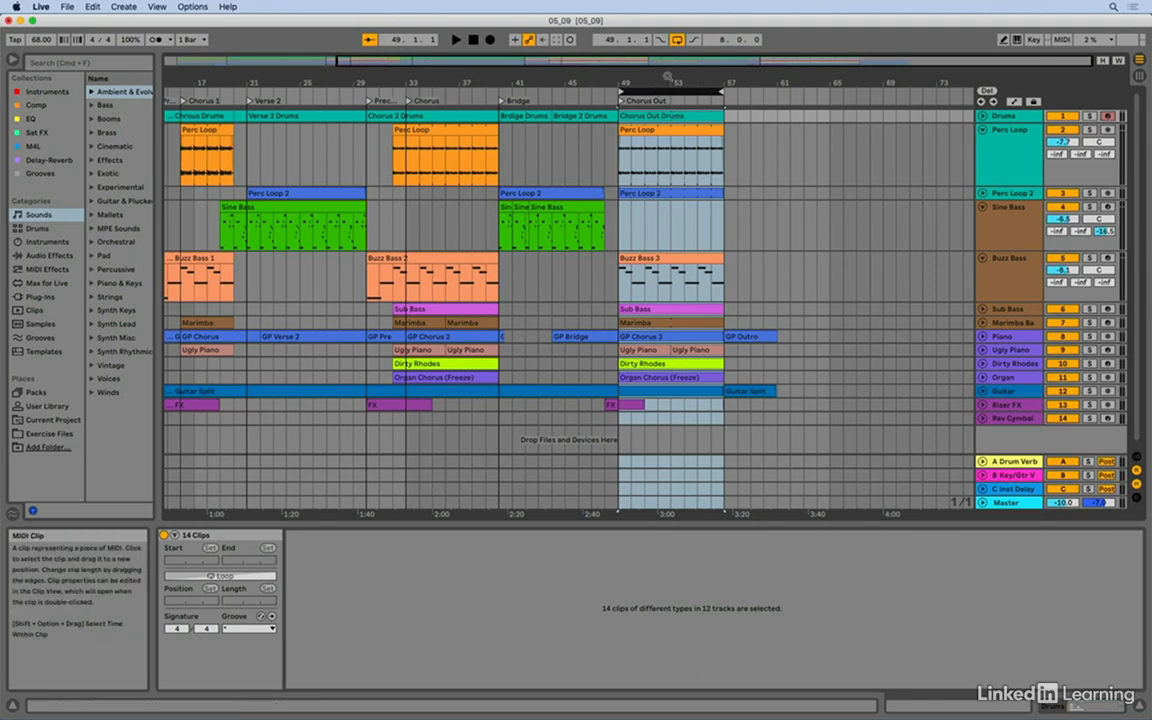
pyautogui.rightClick(670, 94)
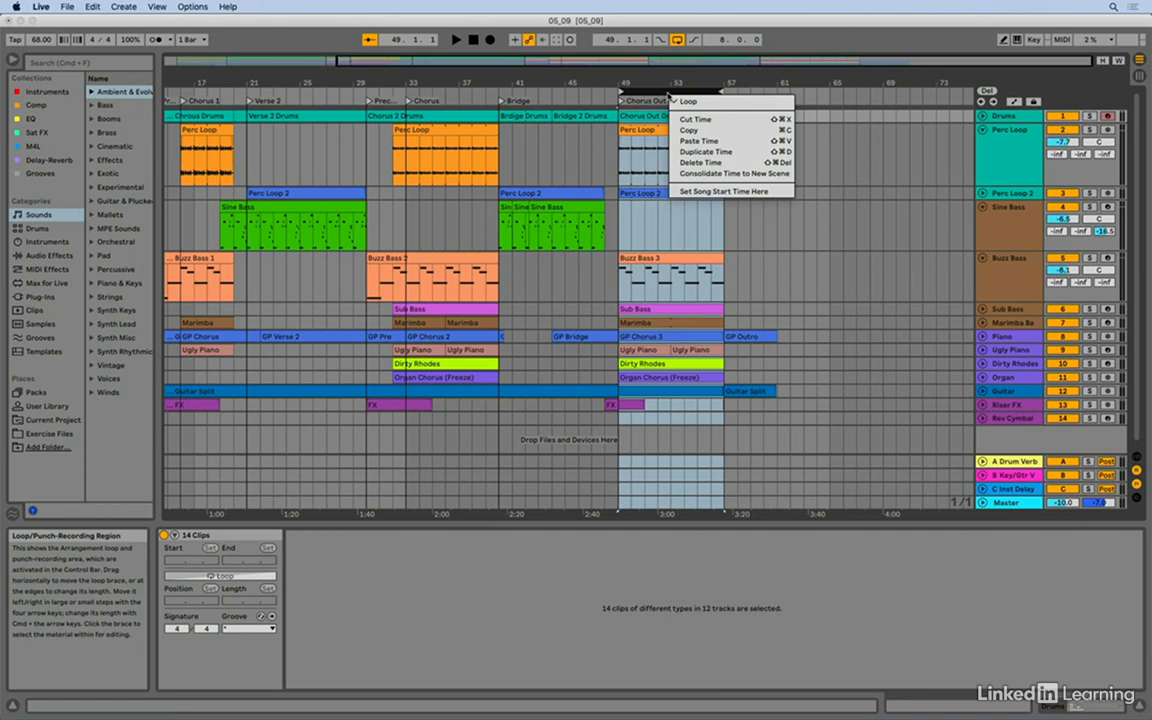
pyautogui.click(699, 152)
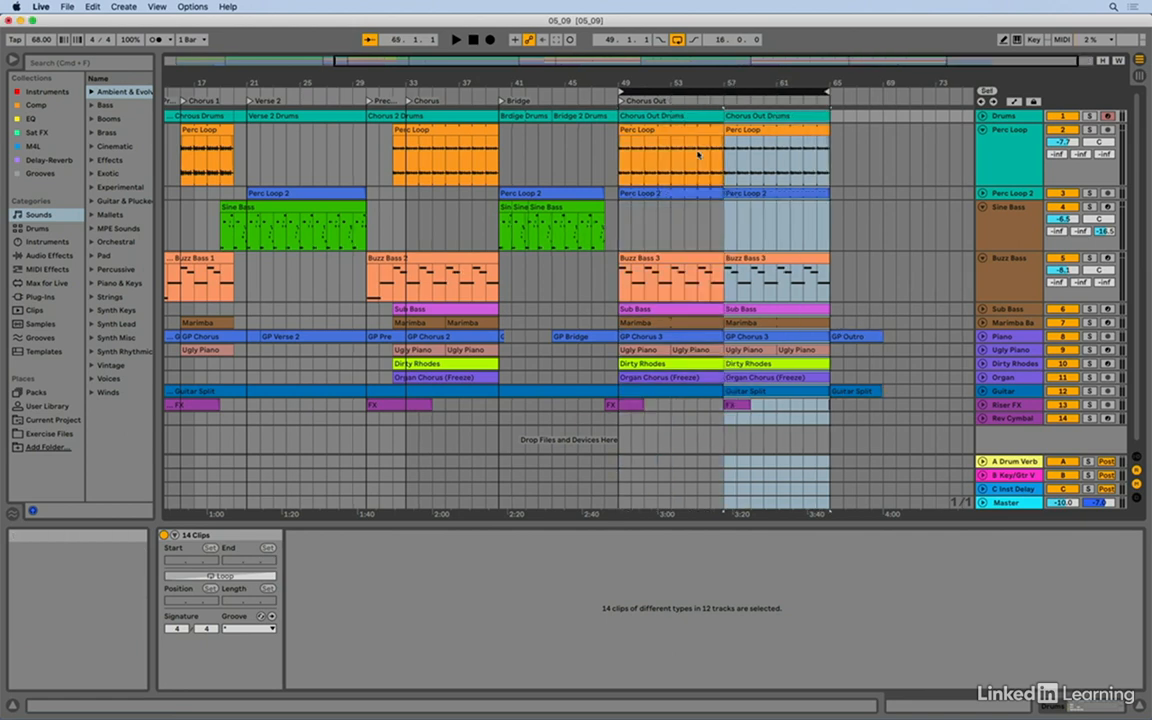